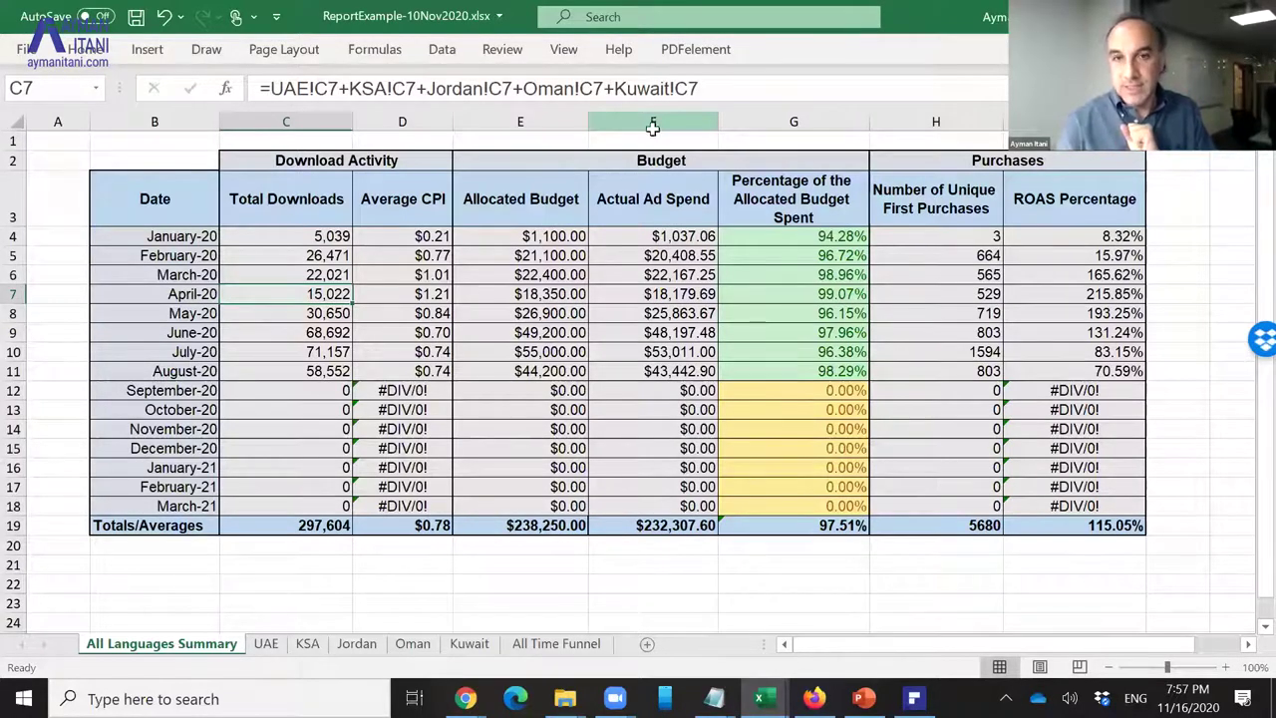
# - Compare the Actual Ad Spend column with the ROAS Percentage column in the summary, including April's ROAS
pyautogui.click(652, 121)
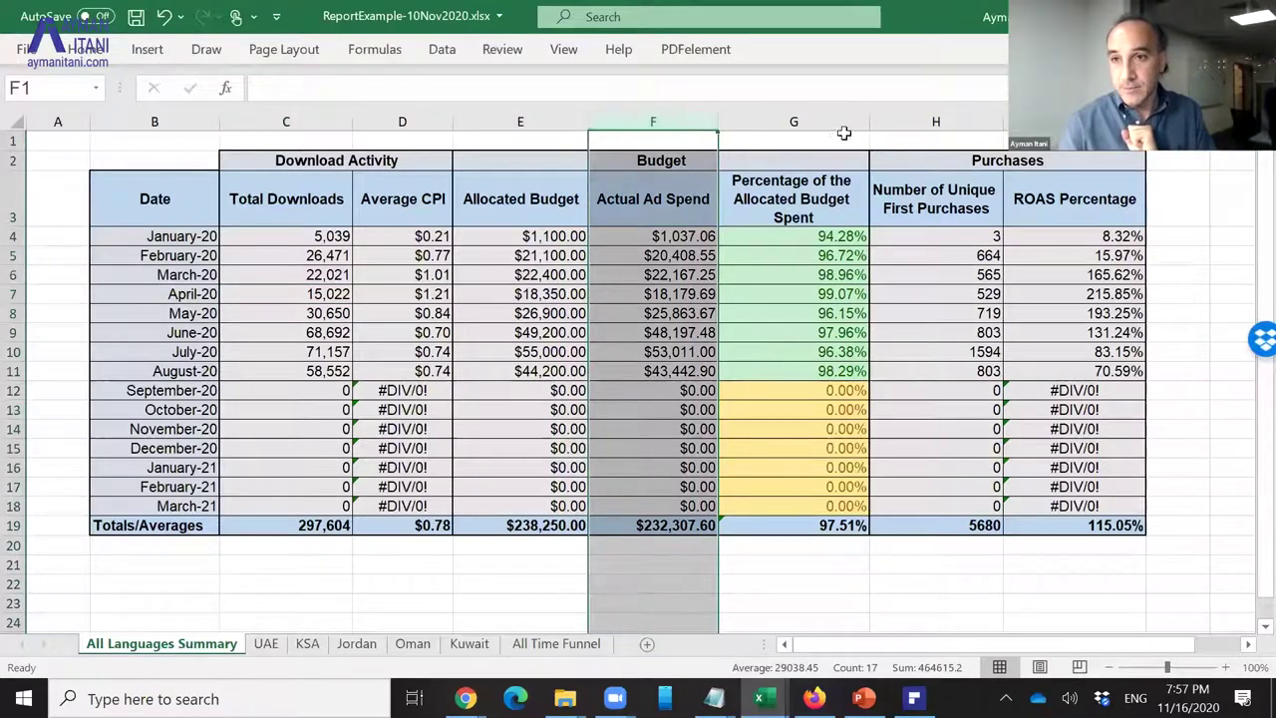
pyautogui.click(1075, 121)
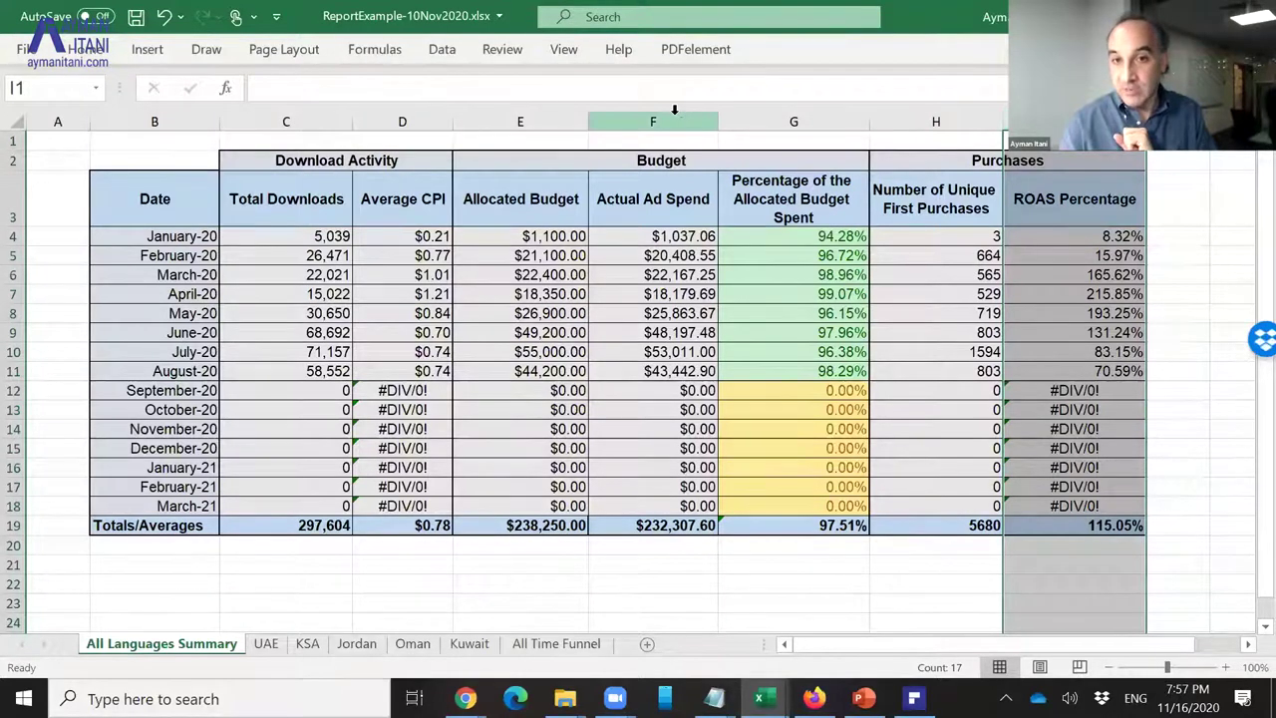
pyautogui.click(674, 111)
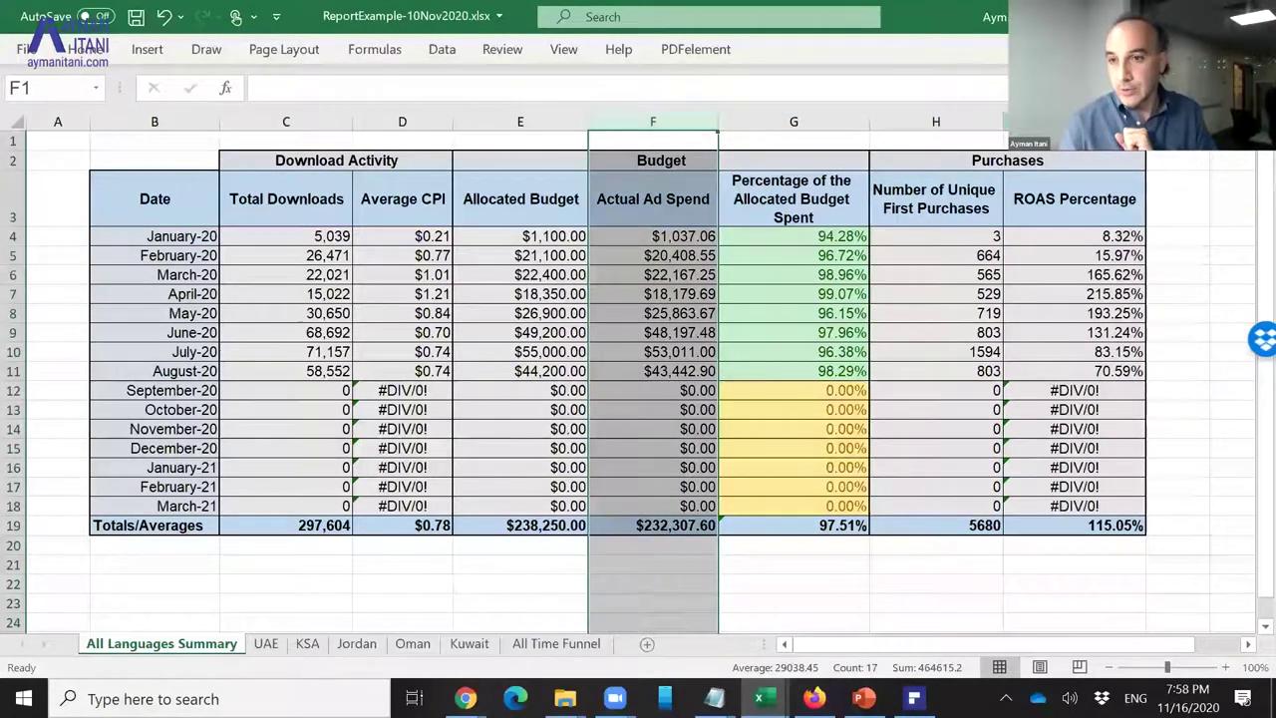
pyautogui.click(1006, 121)
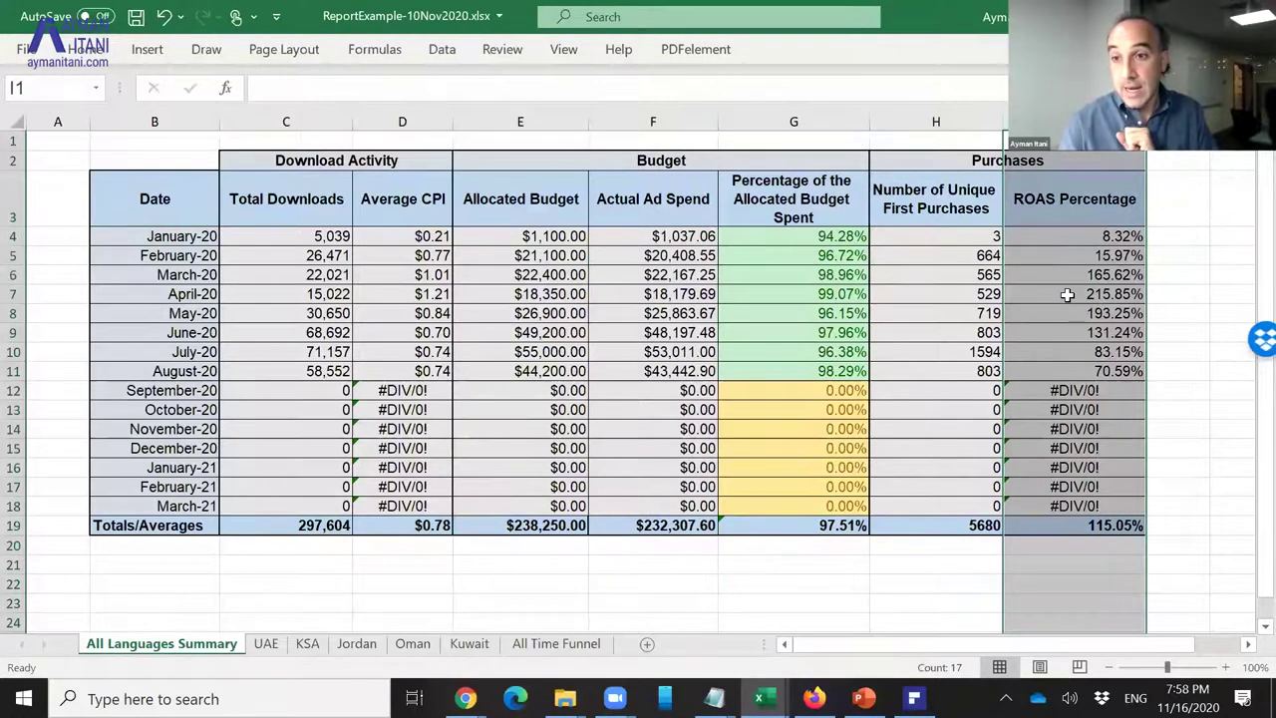
pyautogui.click(845, 286)
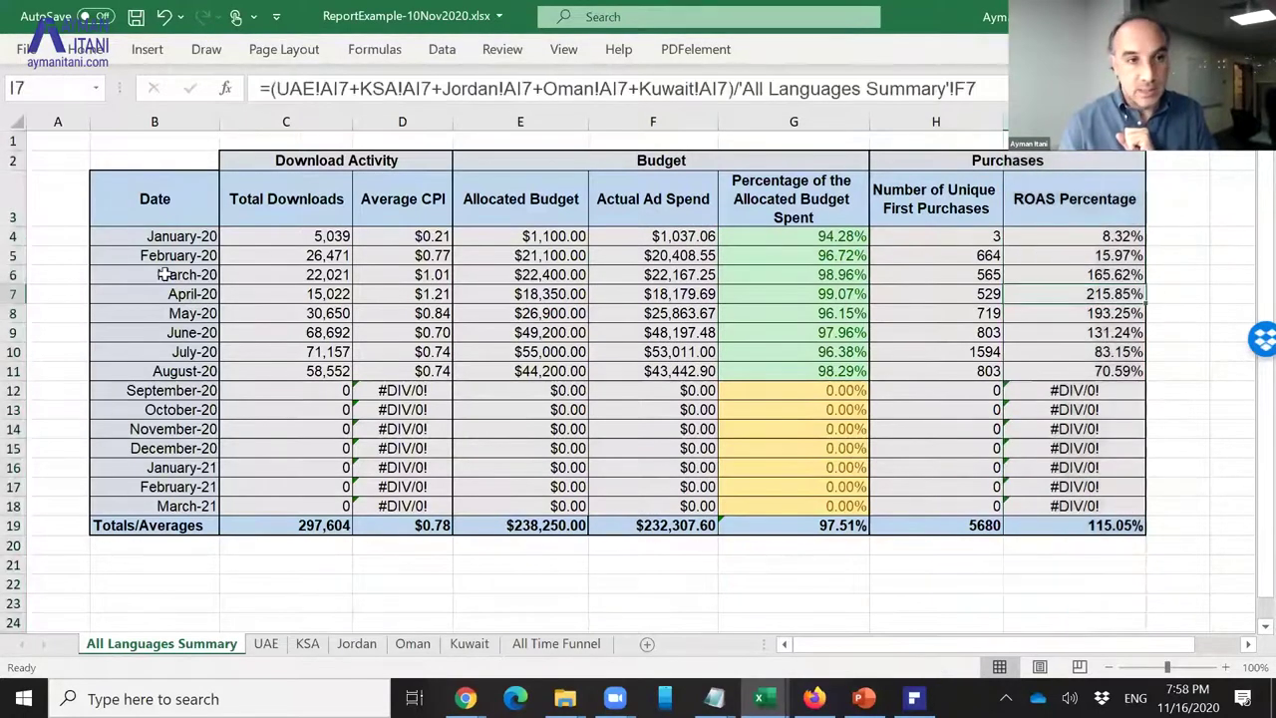
# - Examine the March to June 2020 rows and compare their ROAS percentages with those of January and February
pyautogui.click(11, 273)
pyautogui.moveTo(11, 273); pyautogui.dragTo(15, 339)
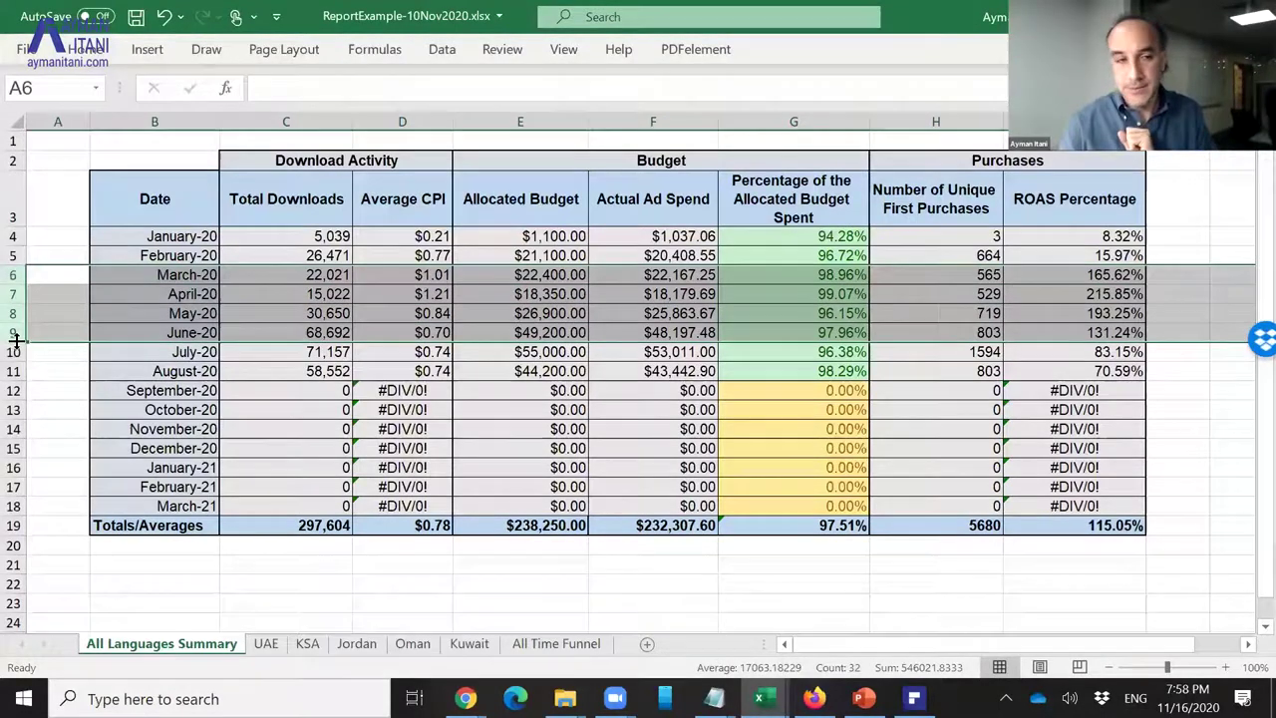
pyautogui.moveTo(12, 276); pyautogui.dragTo(12, 337)
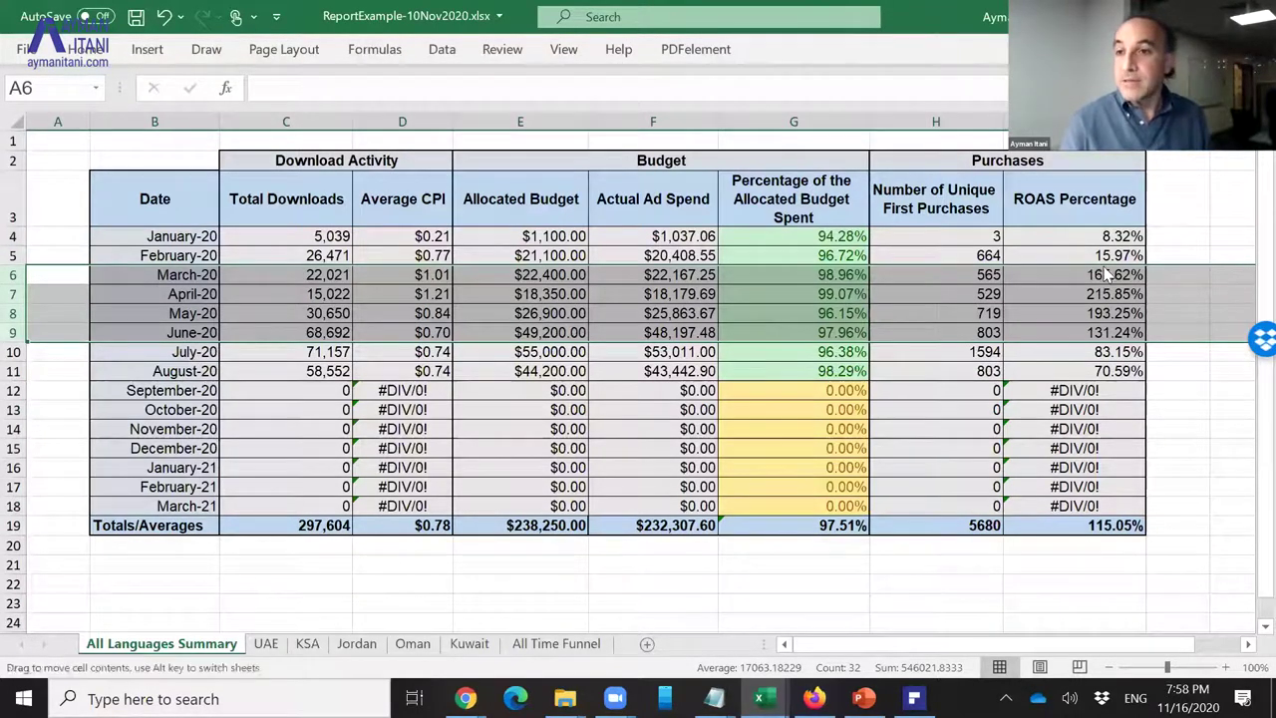
pyautogui.moveTo(1109, 267); pyautogui.dragTo(1121, 326)
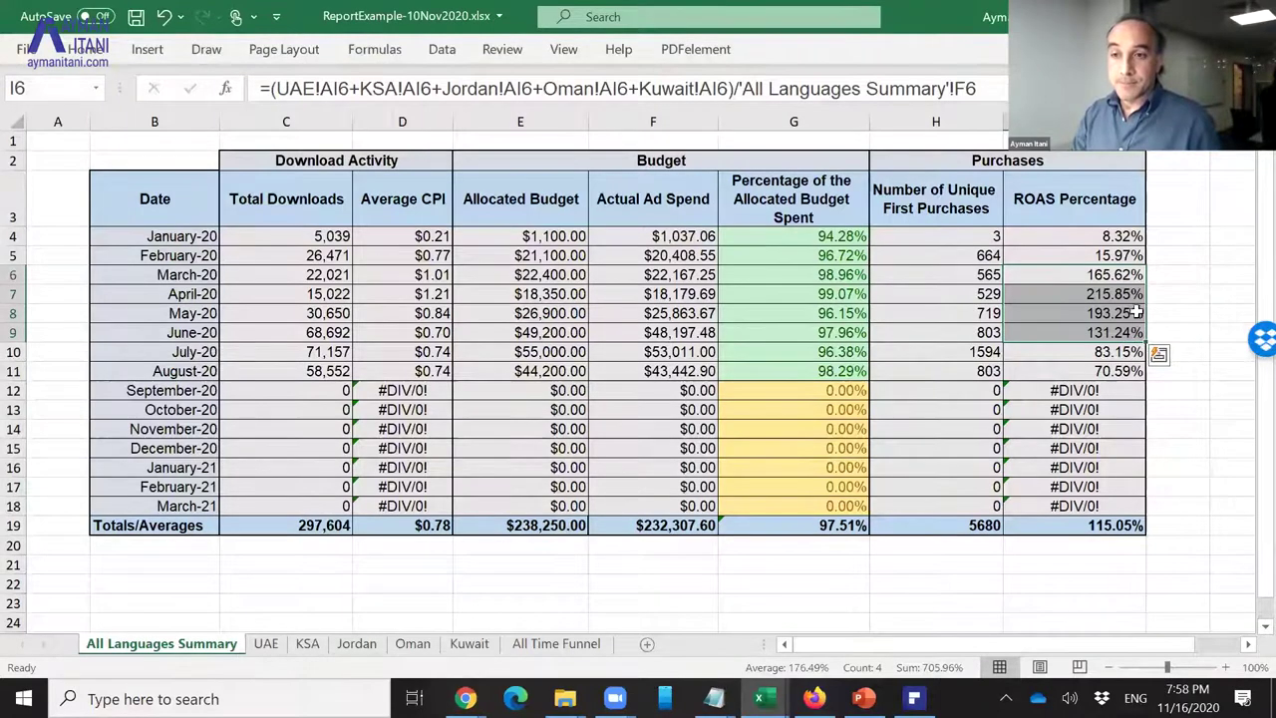
pyautogui.moveTo(1118, 273); pyautogui.dragTo(1129, 335)
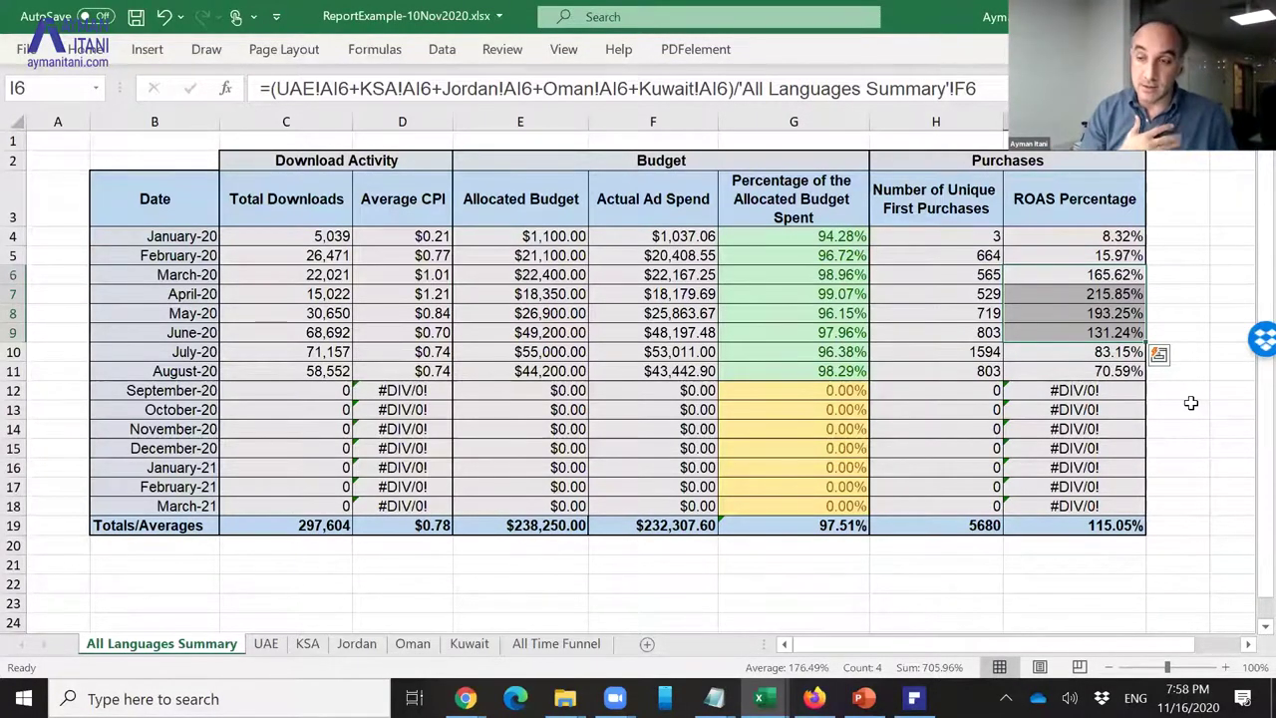
pyautogui.moveTo(1124, 275); pyautogui.dragTo(1122, 339)
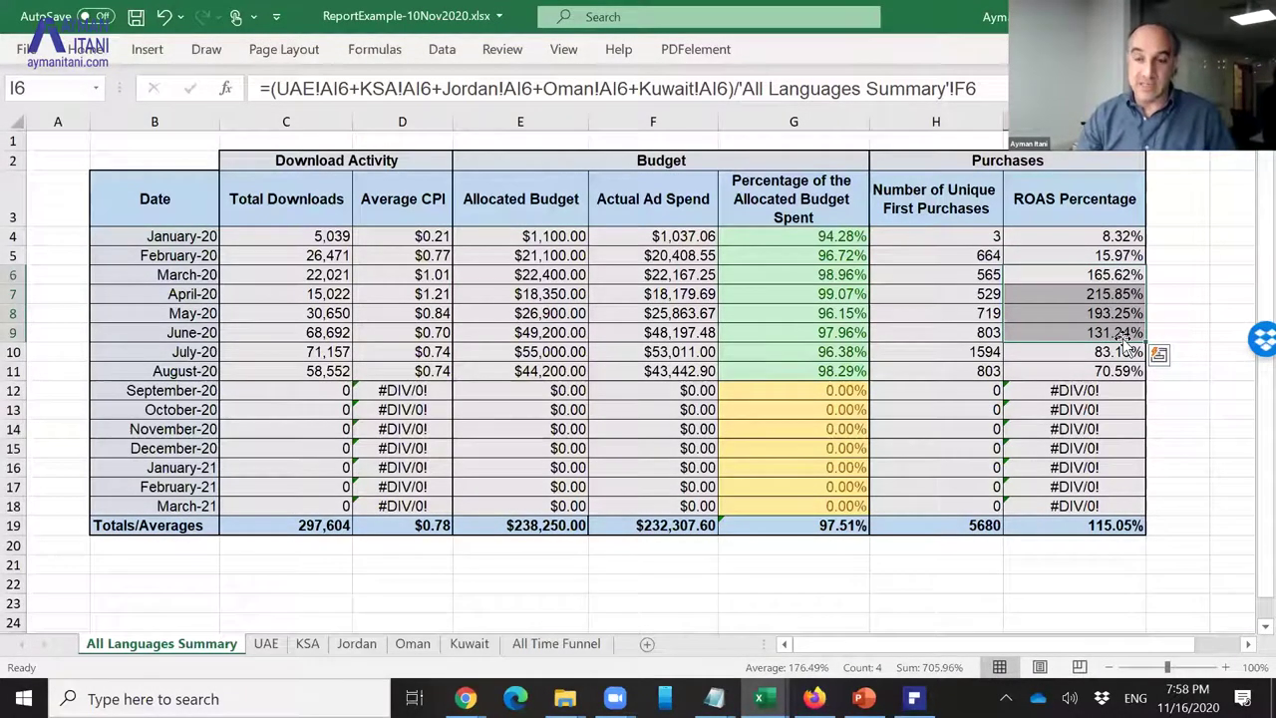
pyautogui.moveTo(1112, 236); pyautogui.dragTo(1116, 253)
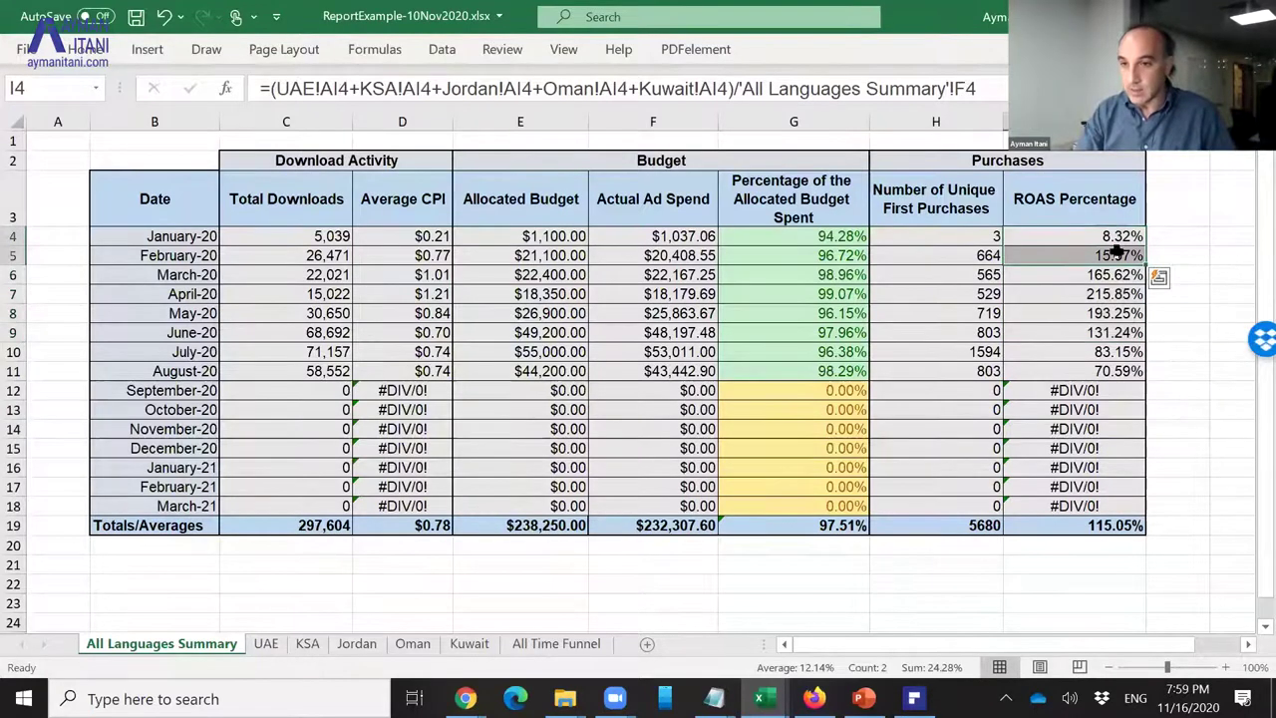
pyautogui.click(1181, 320)
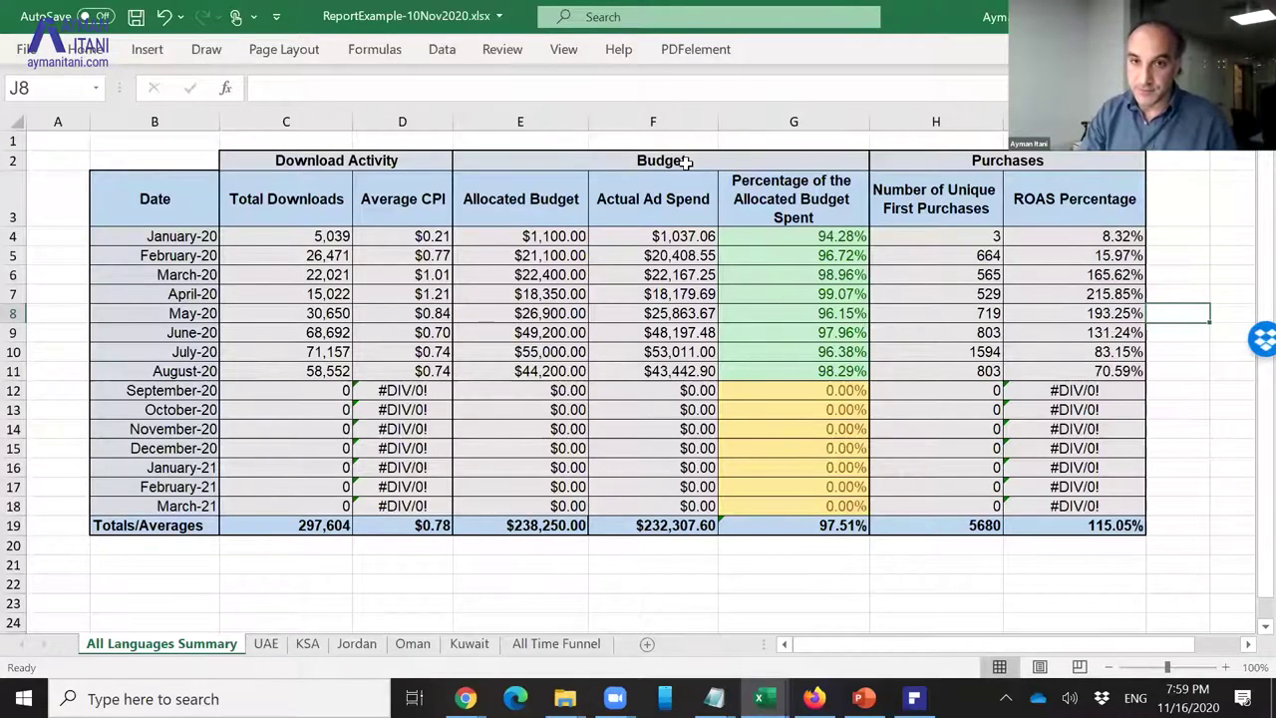
# - Review the Actual Ad Spend and ROAS Percentage columns against the Download Activity columns, including February's average CPI
pyautogui.click(652, 121)
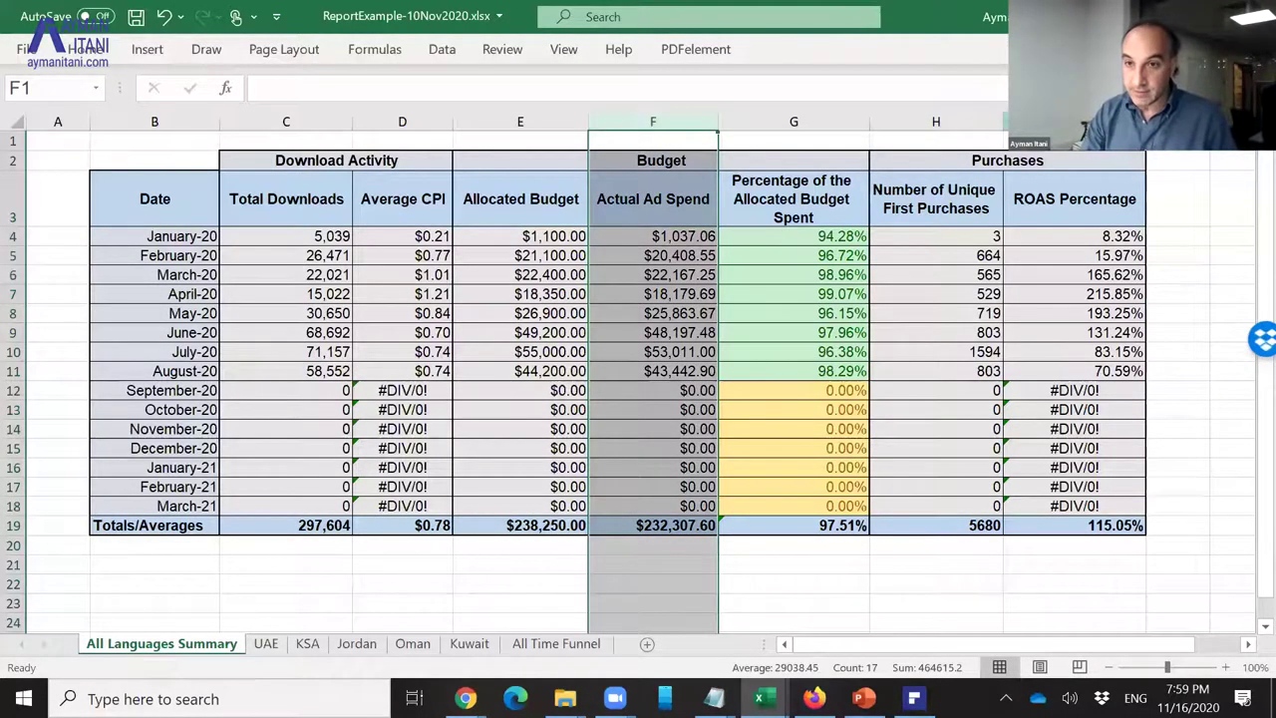
pyautogui.click(1074, 120)
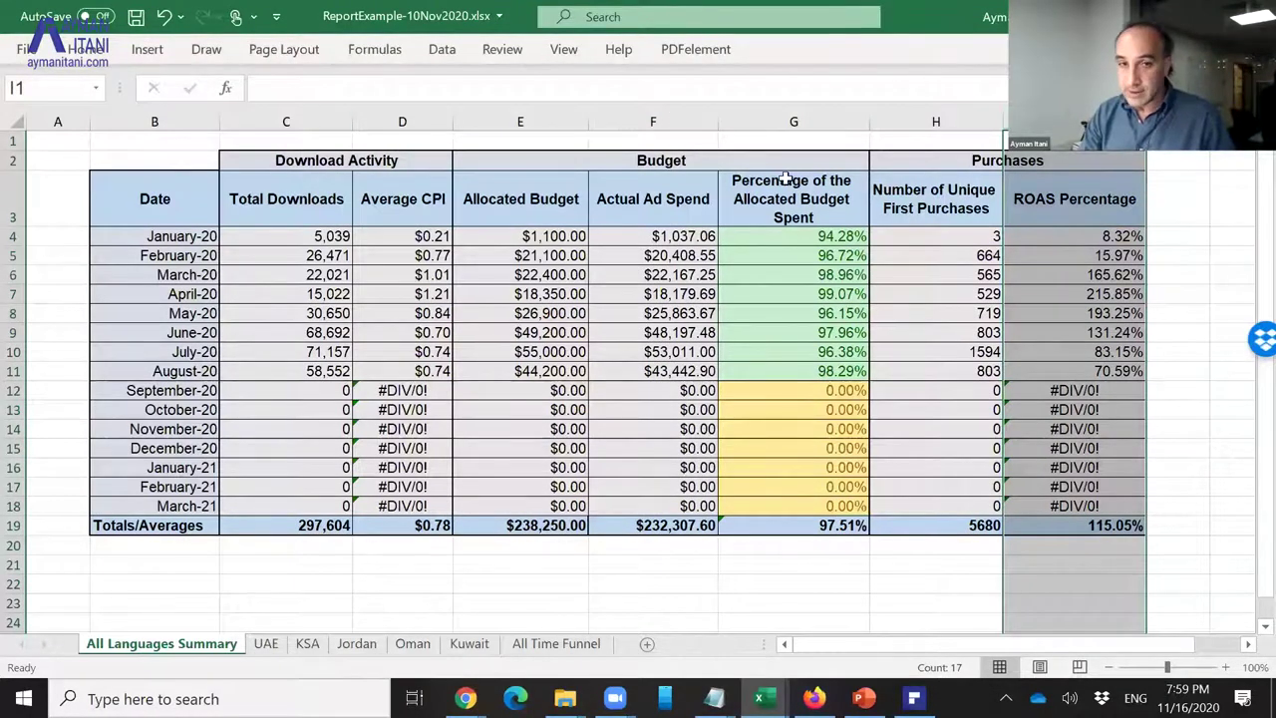
pyautogui.click(519, 121)
pyautogui.moveTo(299, 121); pyautogui.dragTo(413, 136)
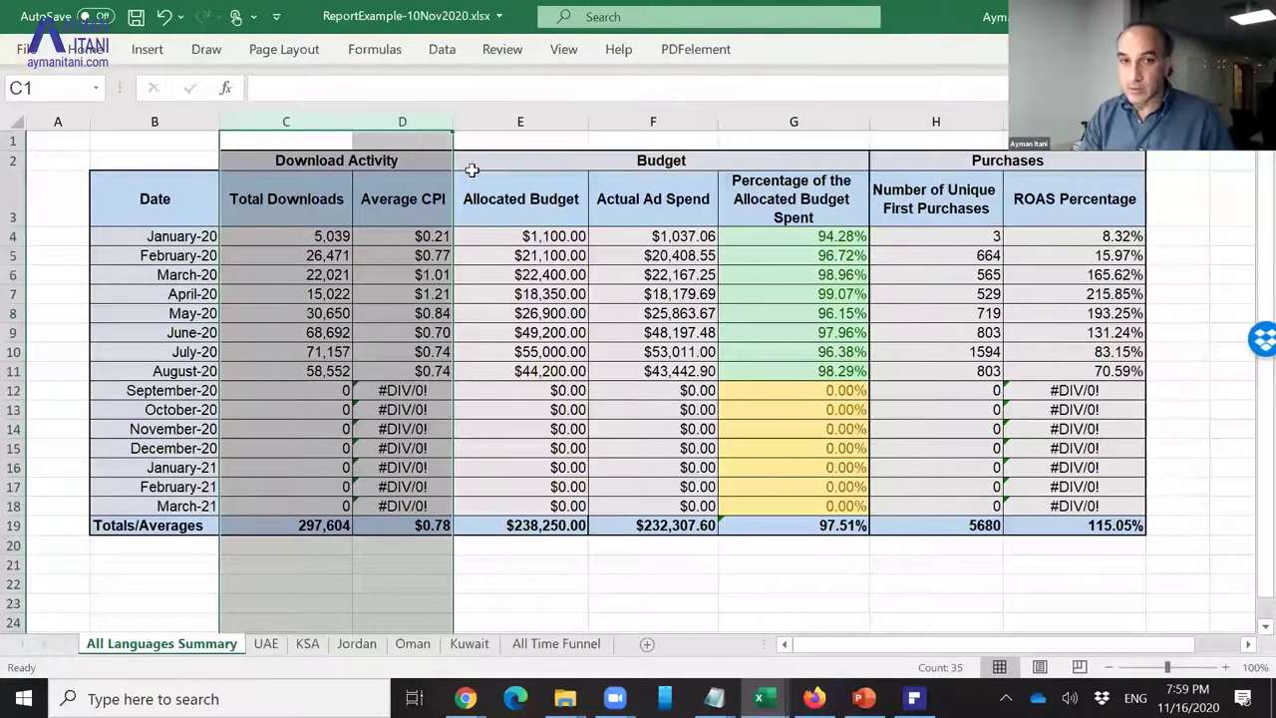
pyautogui.click(399, 257)
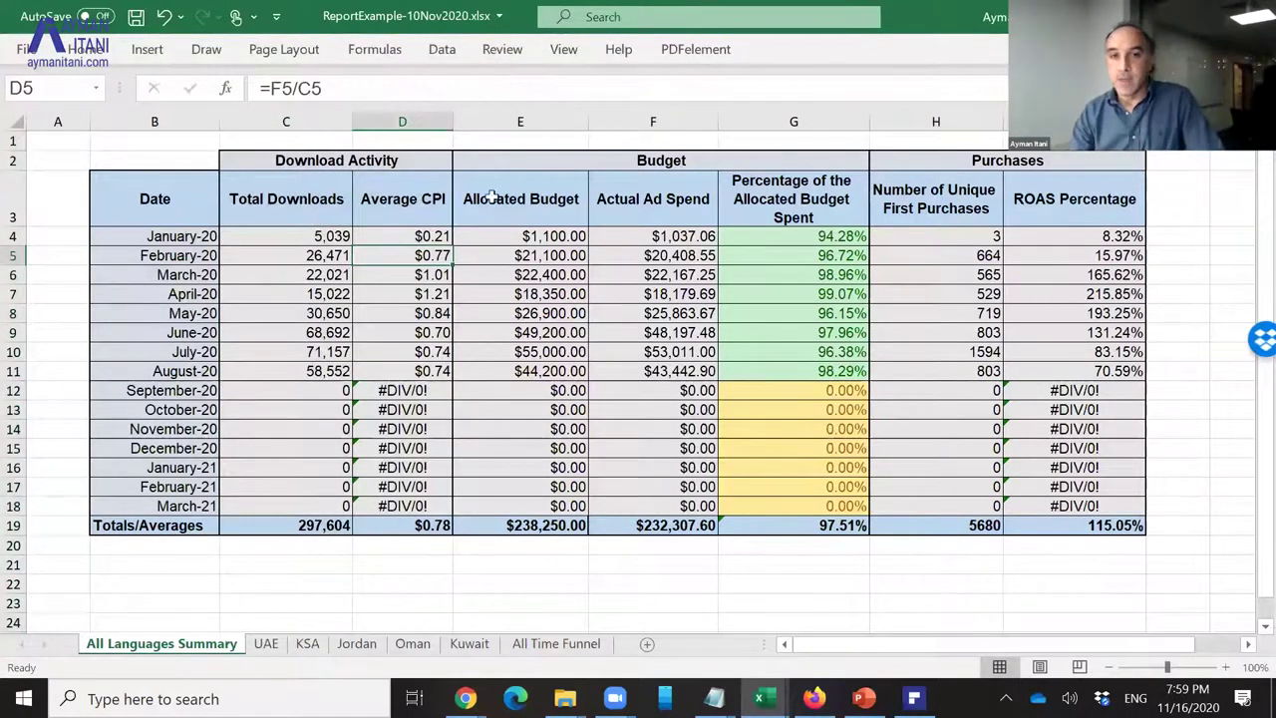
# - Examine January 2020's allocated budget, total downloads, average CPI and number of unique first purchases
pyautogui.click(554, 237)
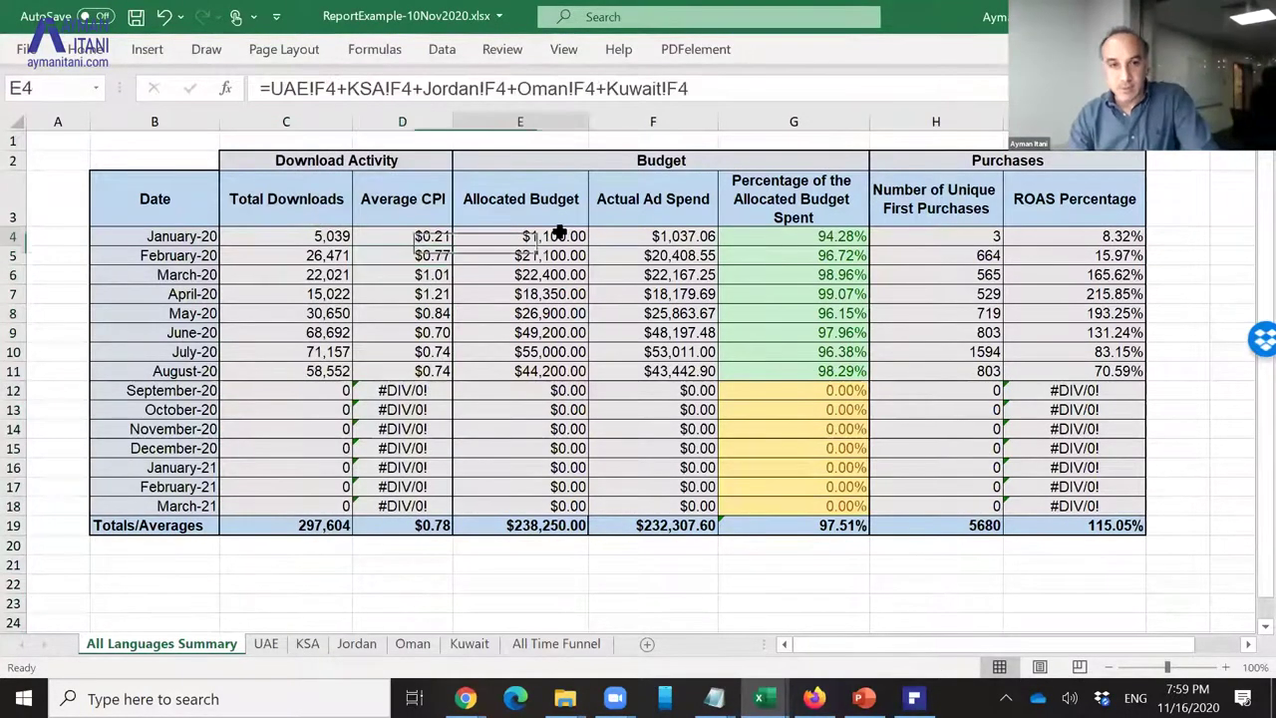
pyautogui.click(317, 236)
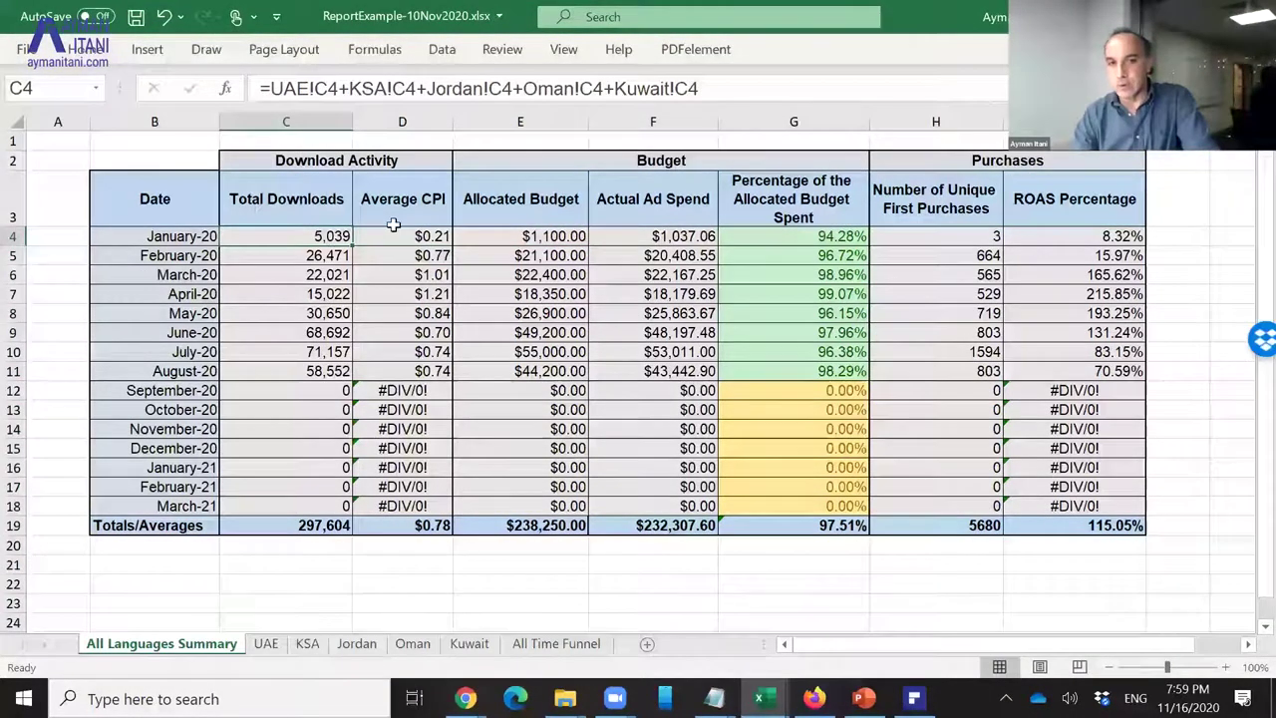
pyautogui.click(430, 237)
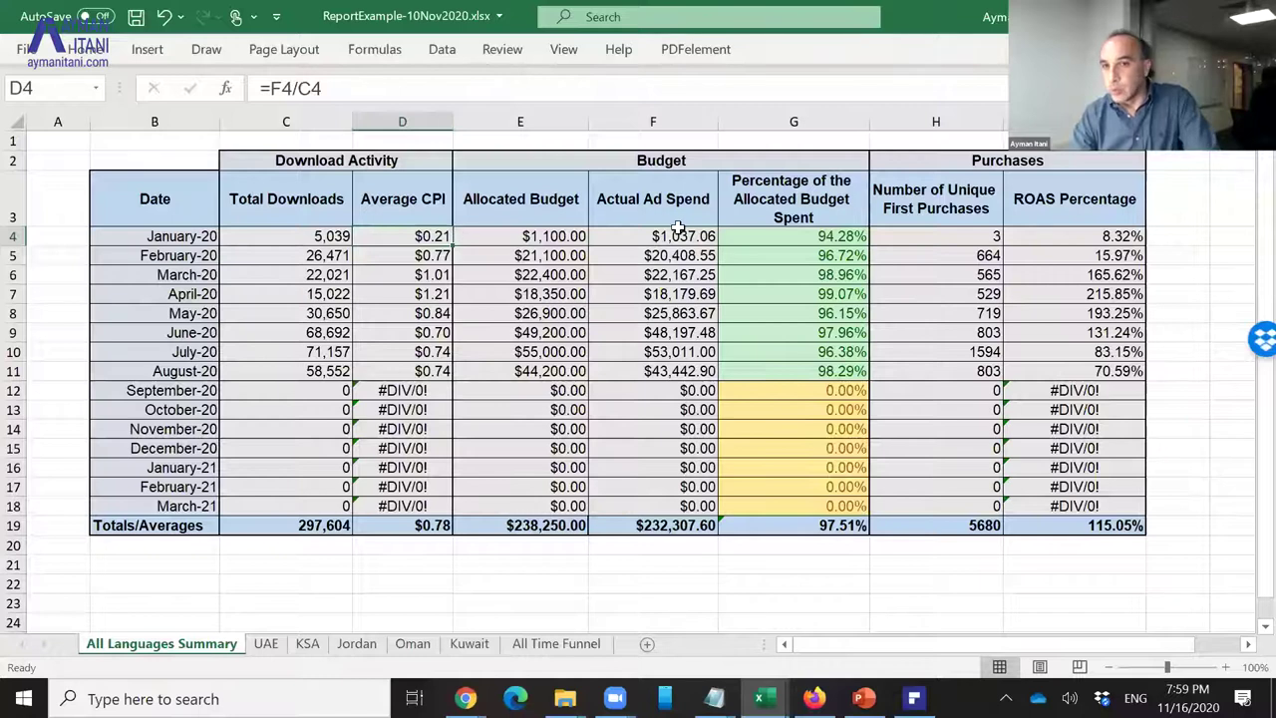
pyautogui.click(973, 237)
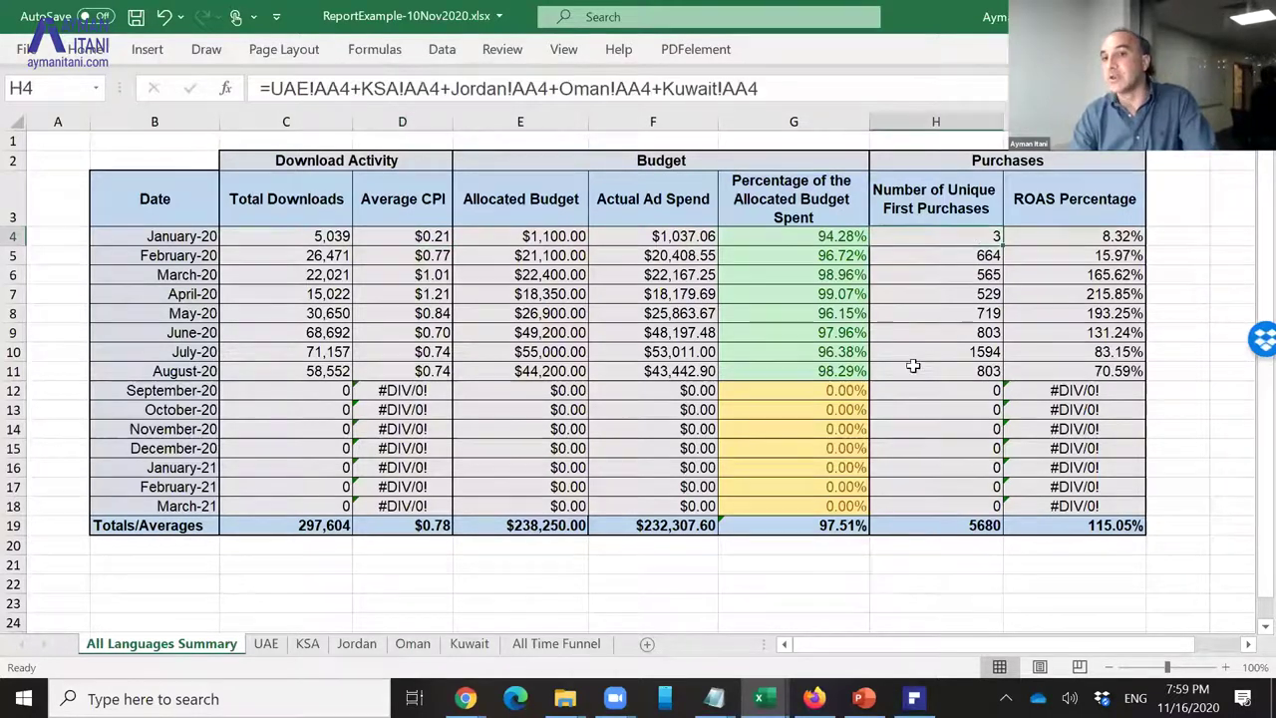
# - Examine February 2020's allocated budget, total downloads, average CPI, unique first purchases and ROAS percentage
pyautogui.click(578, 253)
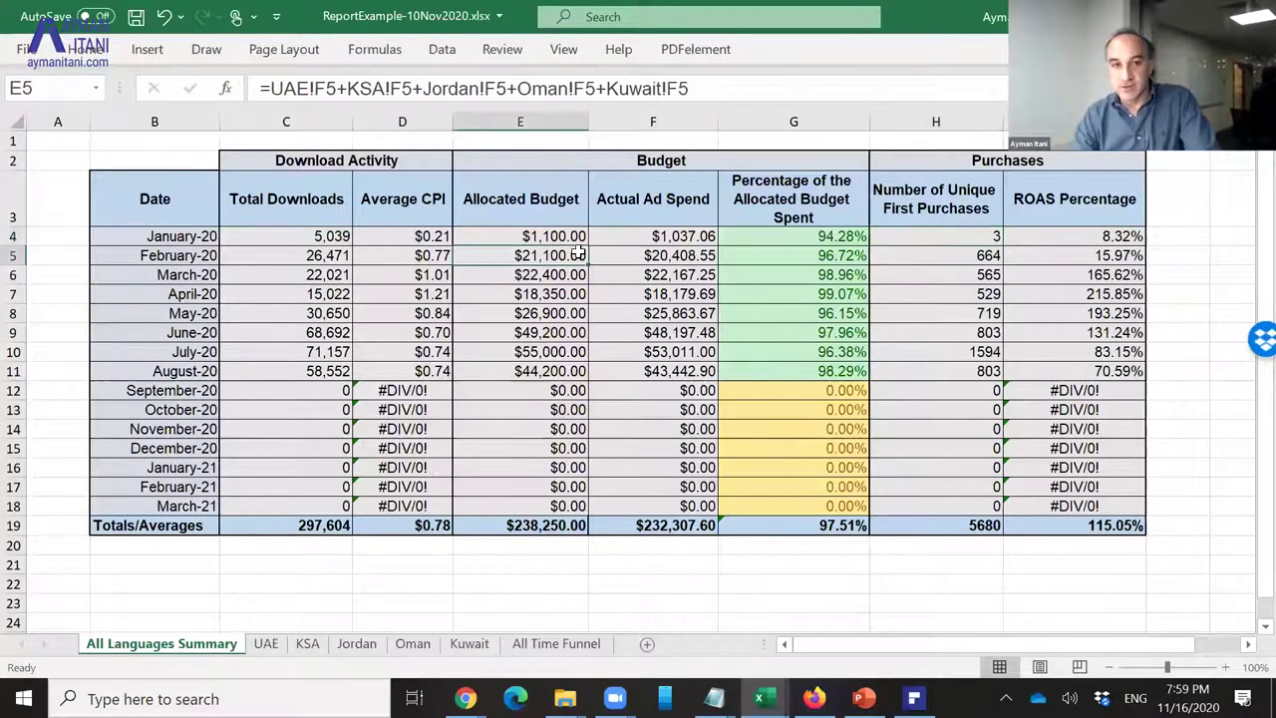
pyautogui.click(330, 253)
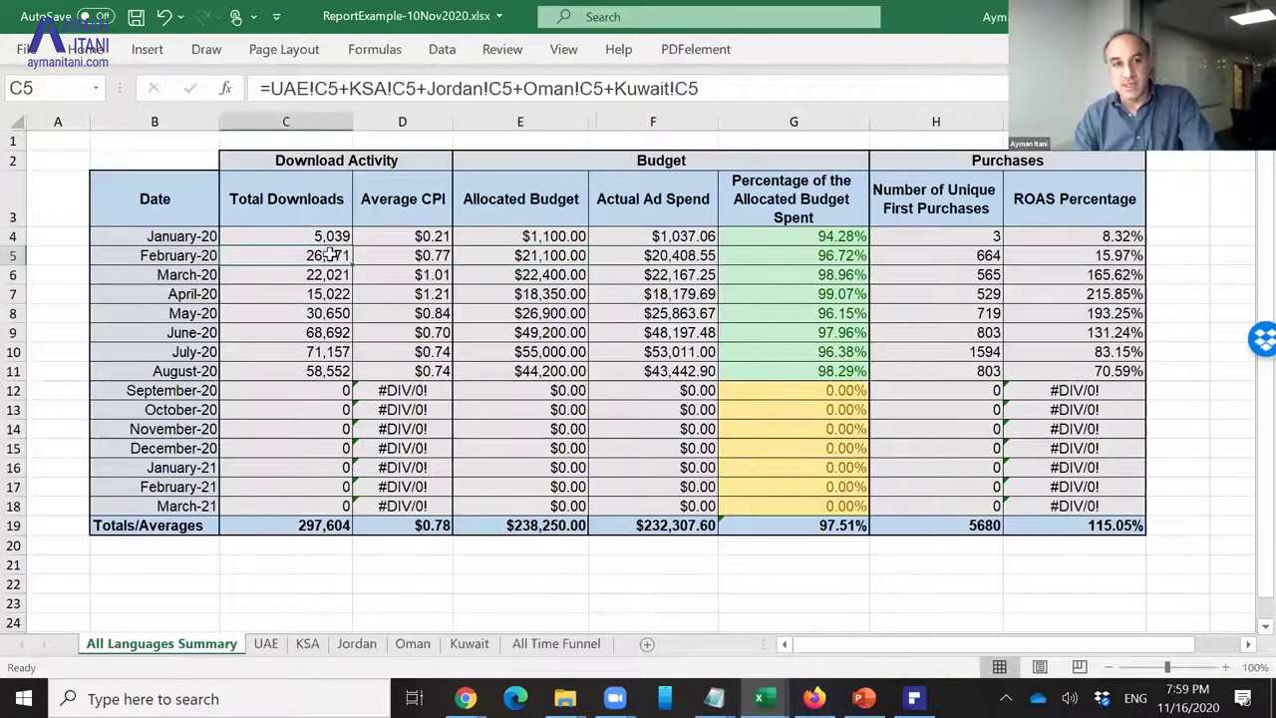
pyautogui.click(391, 258)
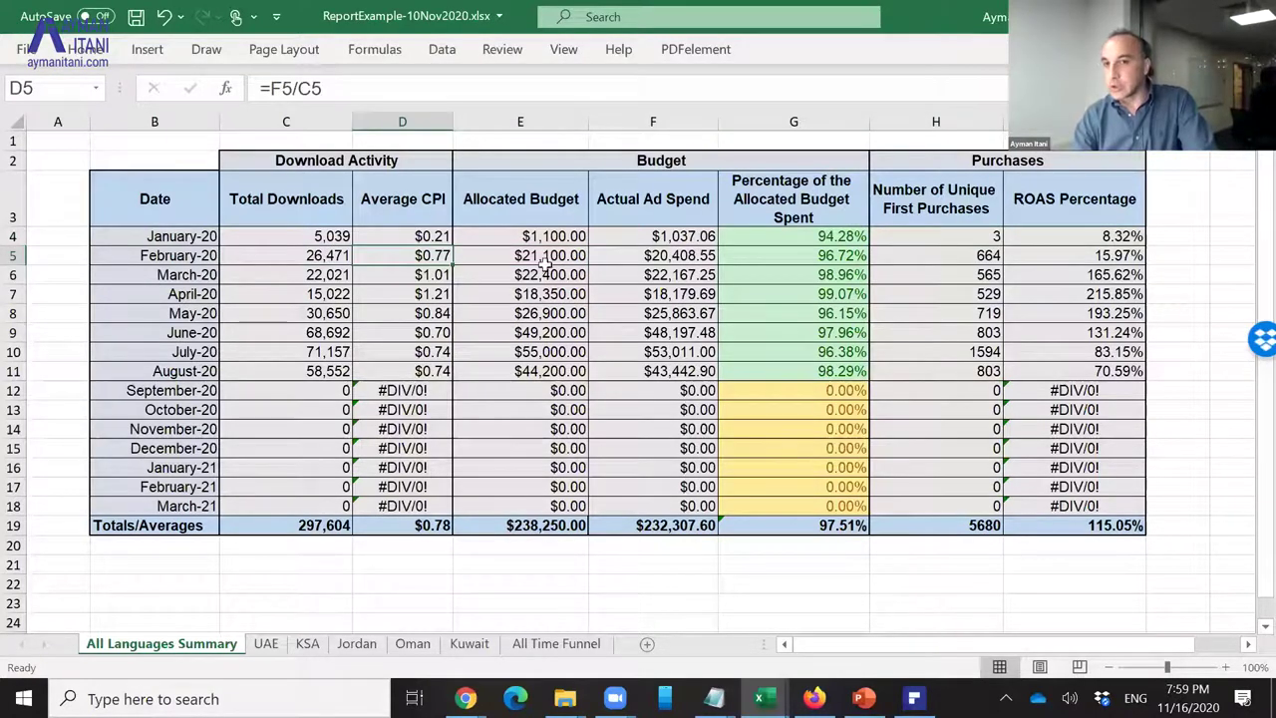
pyautogui.click(983, 255)
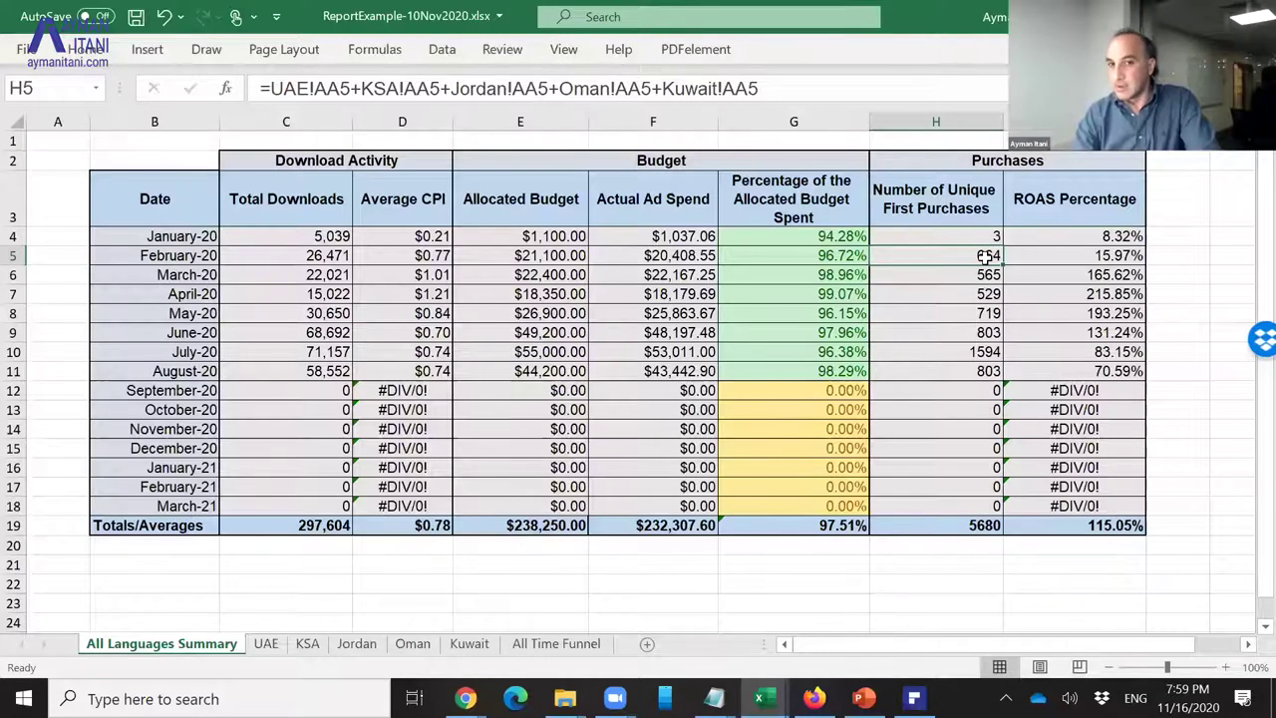
pyautogui.click(551, 257)
pyautogui.click(1118, 251)
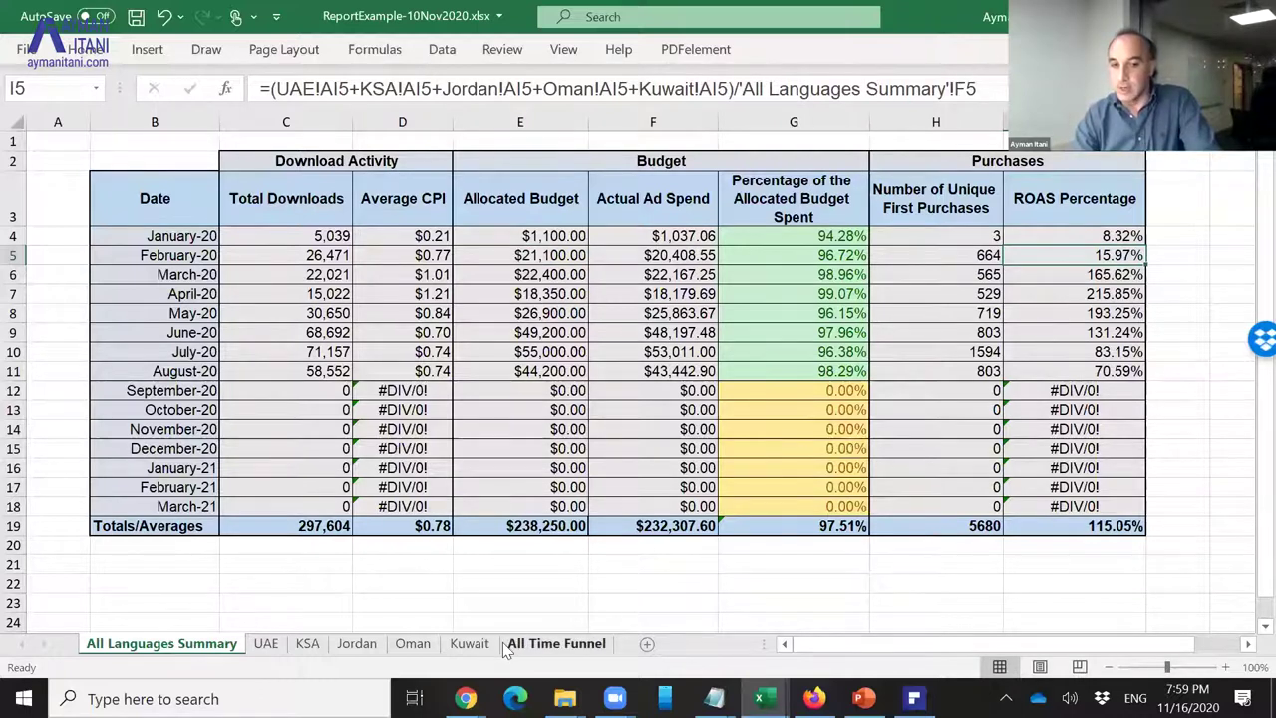
# - Open the UAE sheet and examine the Average CPI columns for Facebook/Instagram and Google Ads
pyautogui.click(266, 644)
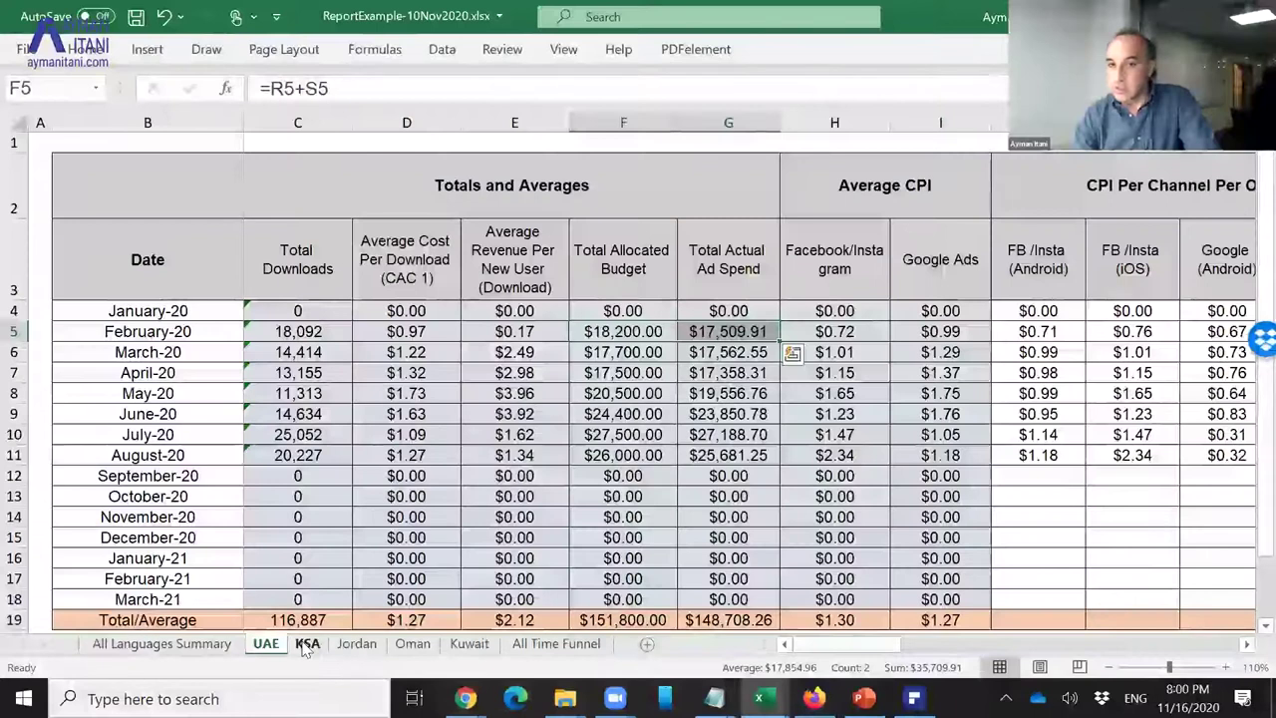
pyautogui.click(491, 541)
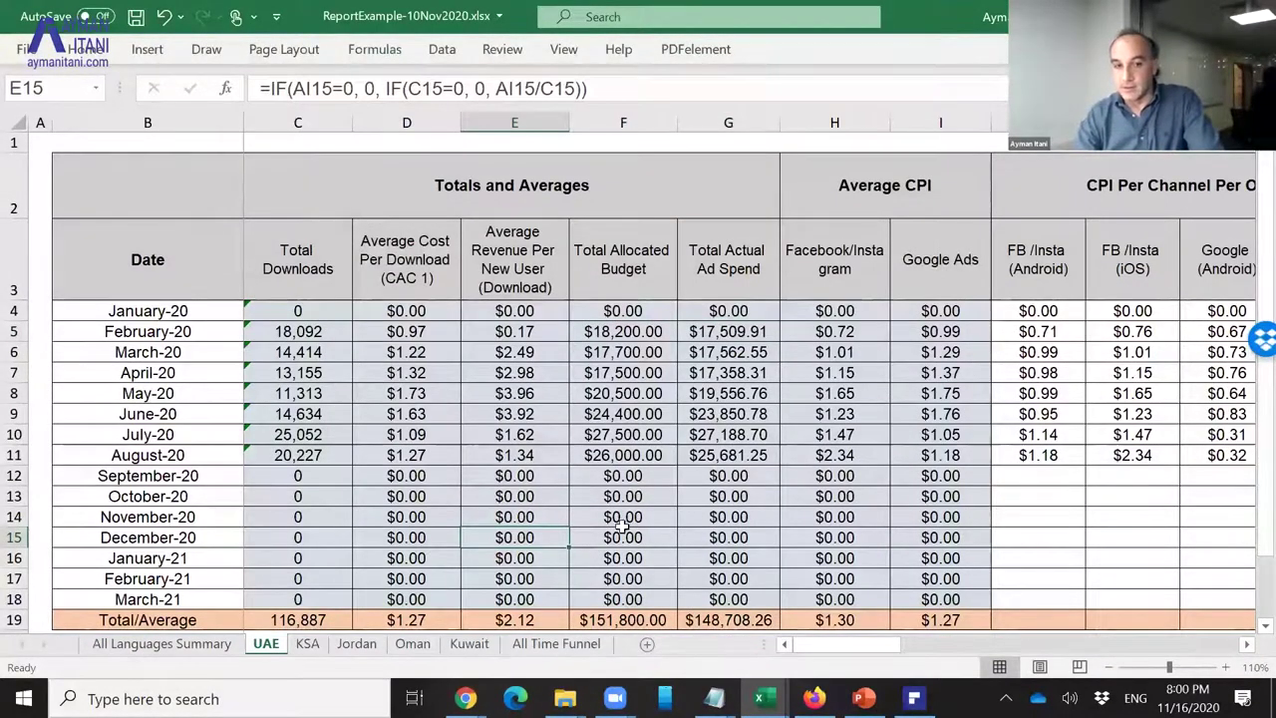
pyautogui.moveTo(825, 642)
pyautogui.mouseDown()
pyautogui.moveTo(833, 654)
pyautogui.moveTo(839, 643)
pyautogui.mouseUp()
pyautogui.click(738, 122)
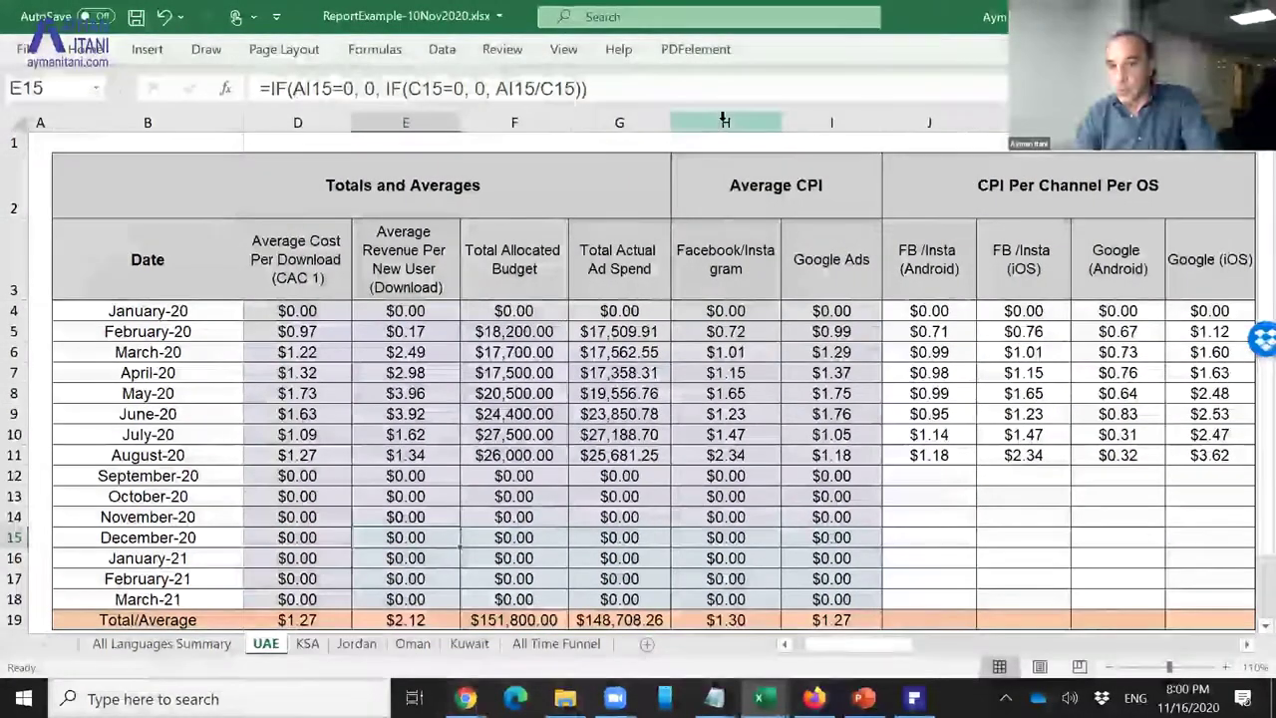
pyautogui.moveTo(838, 124); pyautogui.dragTo(833, 124)
pyautogui.click(760, 155)
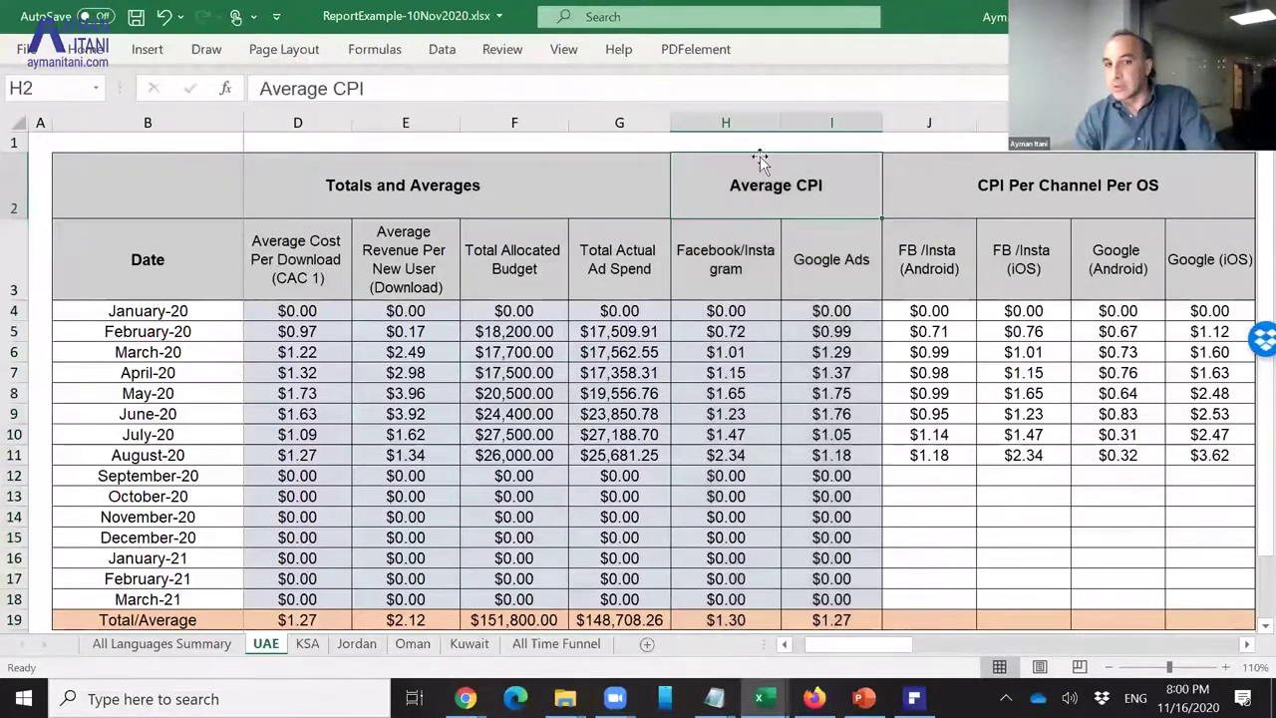
pyautogui.click(745, 113)
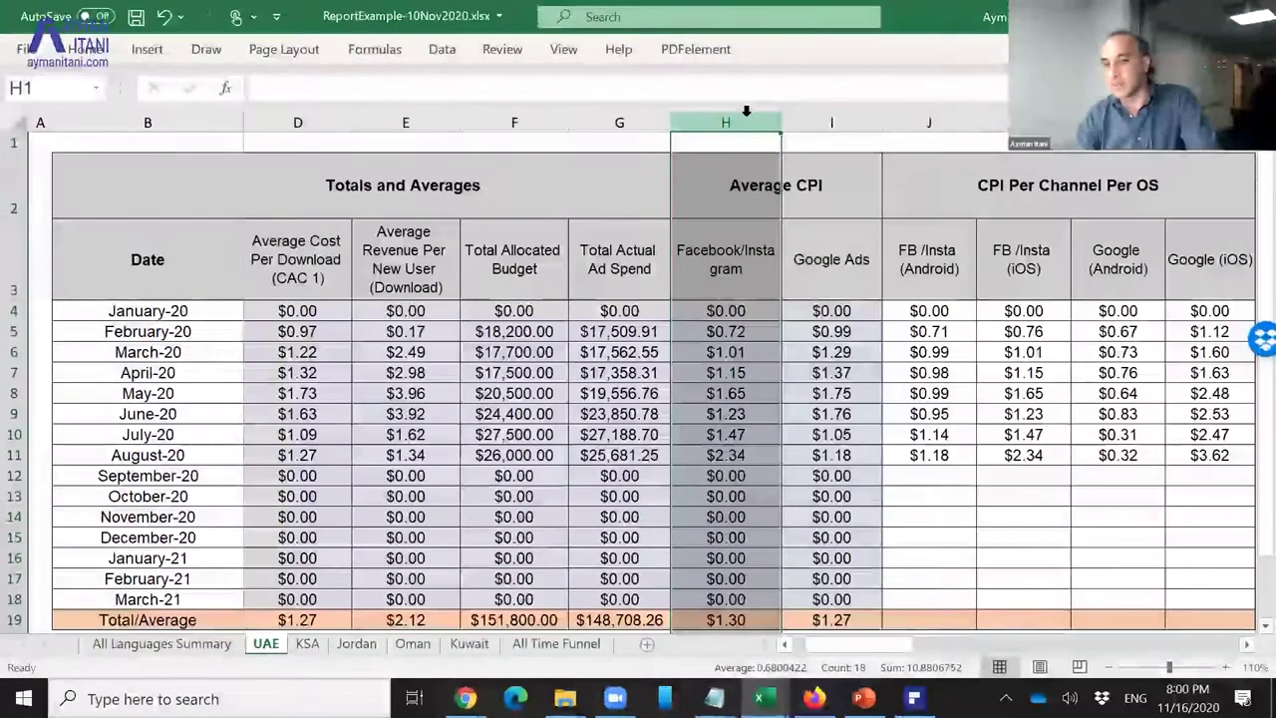
pyautogui.click(853, 119)
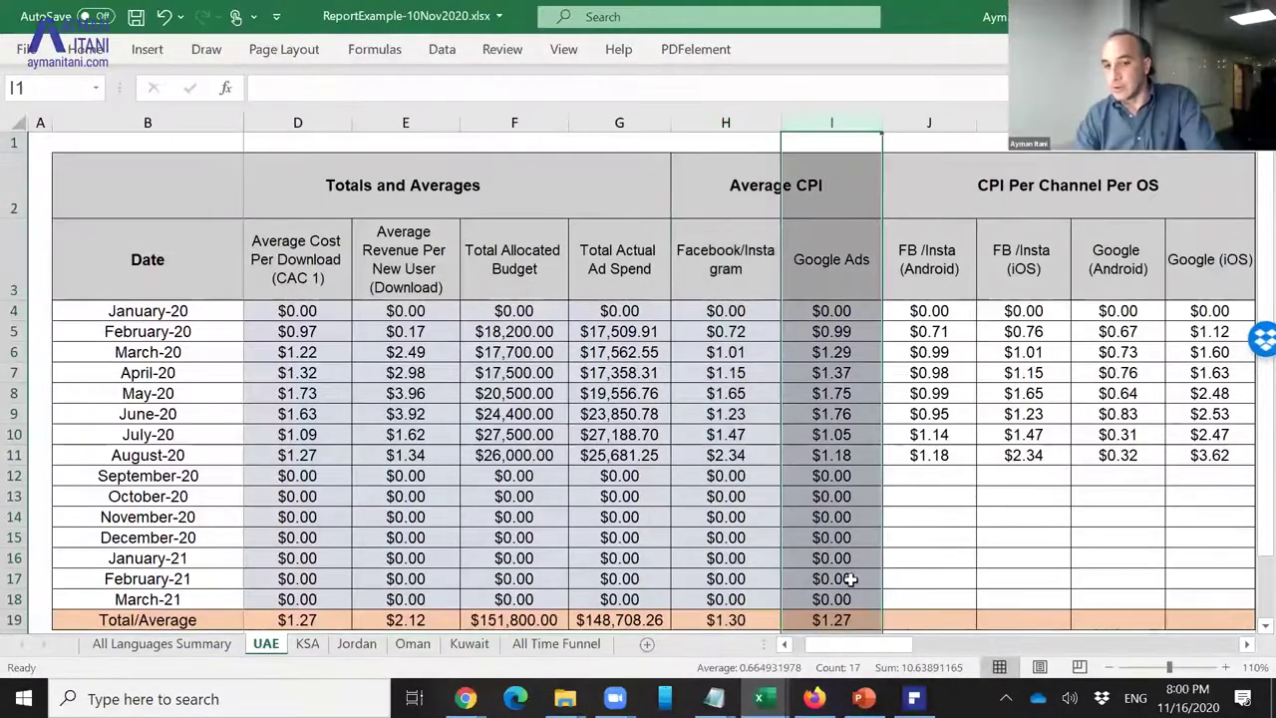
# - Examine the FB/Insta Android and iOS columns of the UAE sheet's CPI Per Channel Per OS section
pyautogui.moveTo(882, 650); pyautogui.dragTo(917, 650)
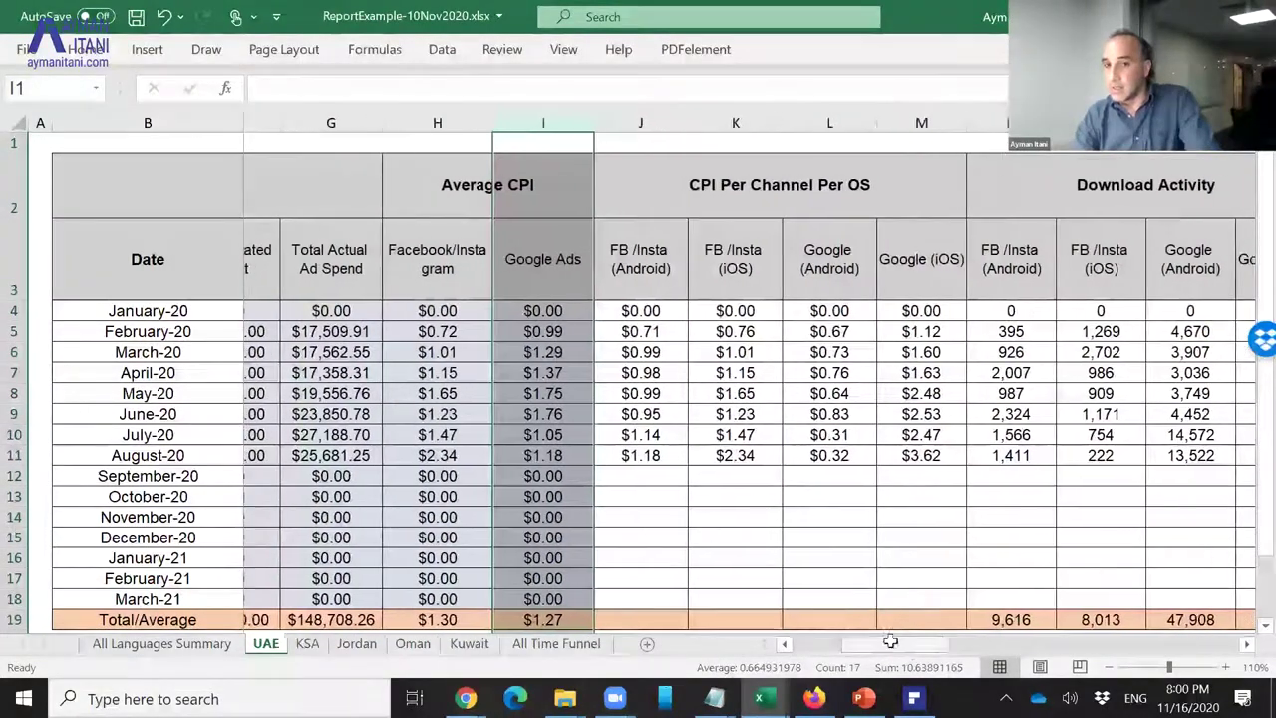
pyautogui.click(613, 122)
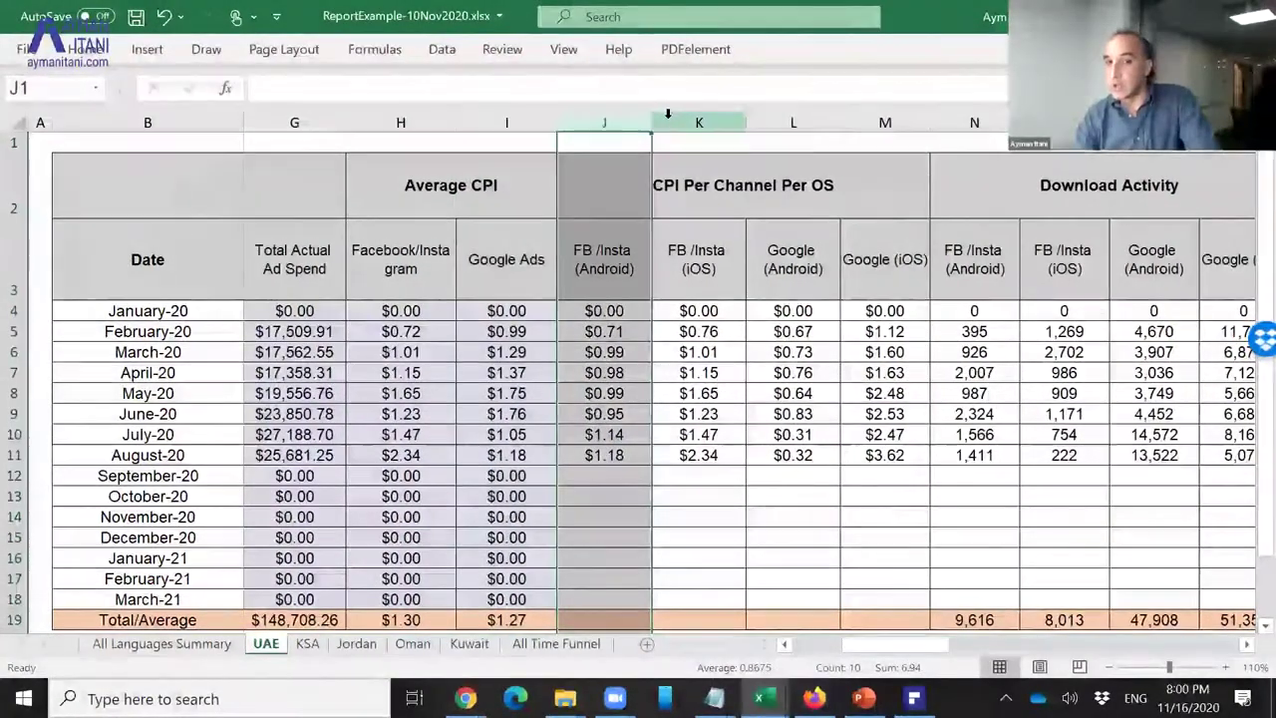
pyautogui.click(624, 284)
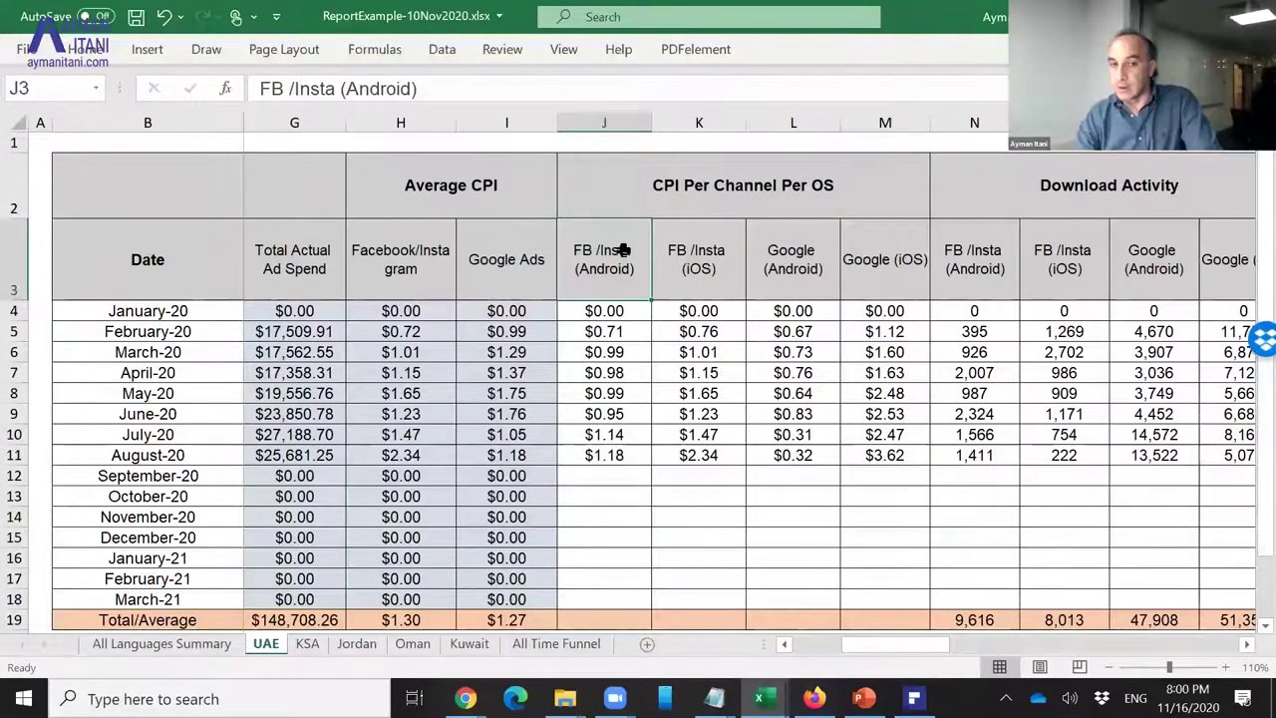
pyautogui.click(700, 287)
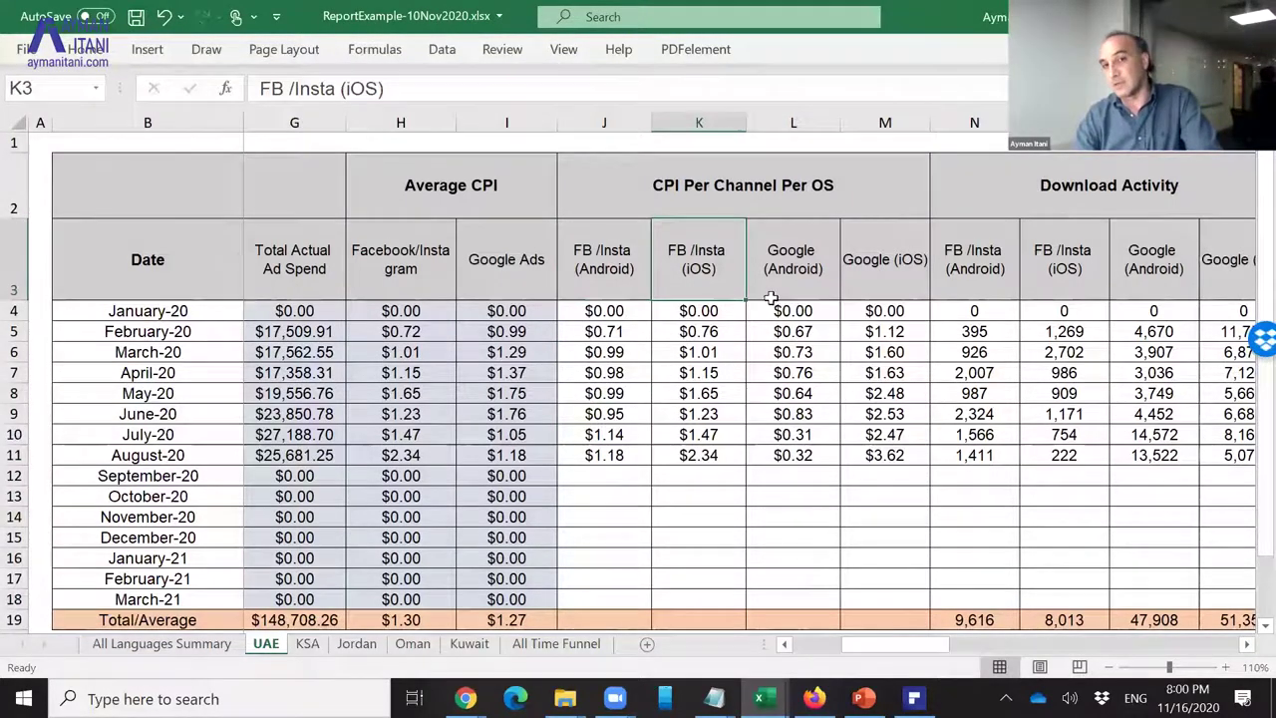
# - Examine the Google Android and iOS CPI columns and the Cost Per Signup (CAC 2) column of the UAE sheet
pyautogui.click(804, 263)
pyautogui.click(882, 266)
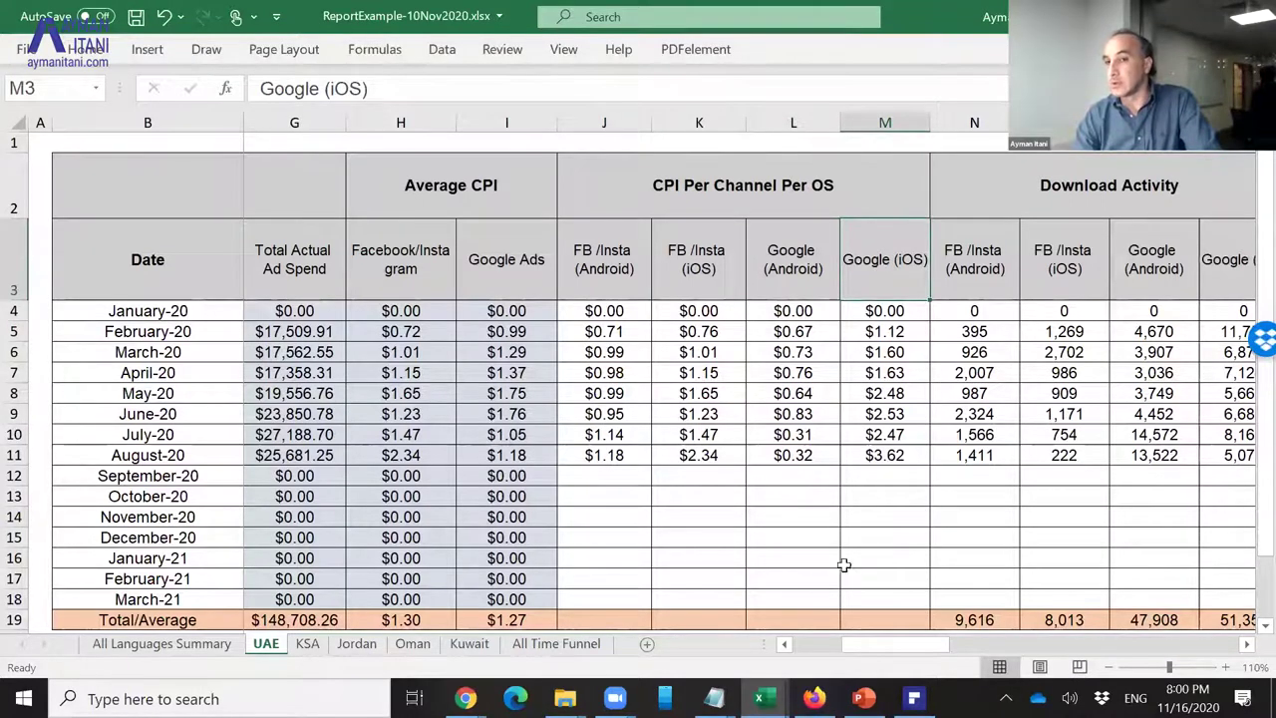
pyautogui.moveTo(865, 650); pyautogui.dragTo(1062, 641)
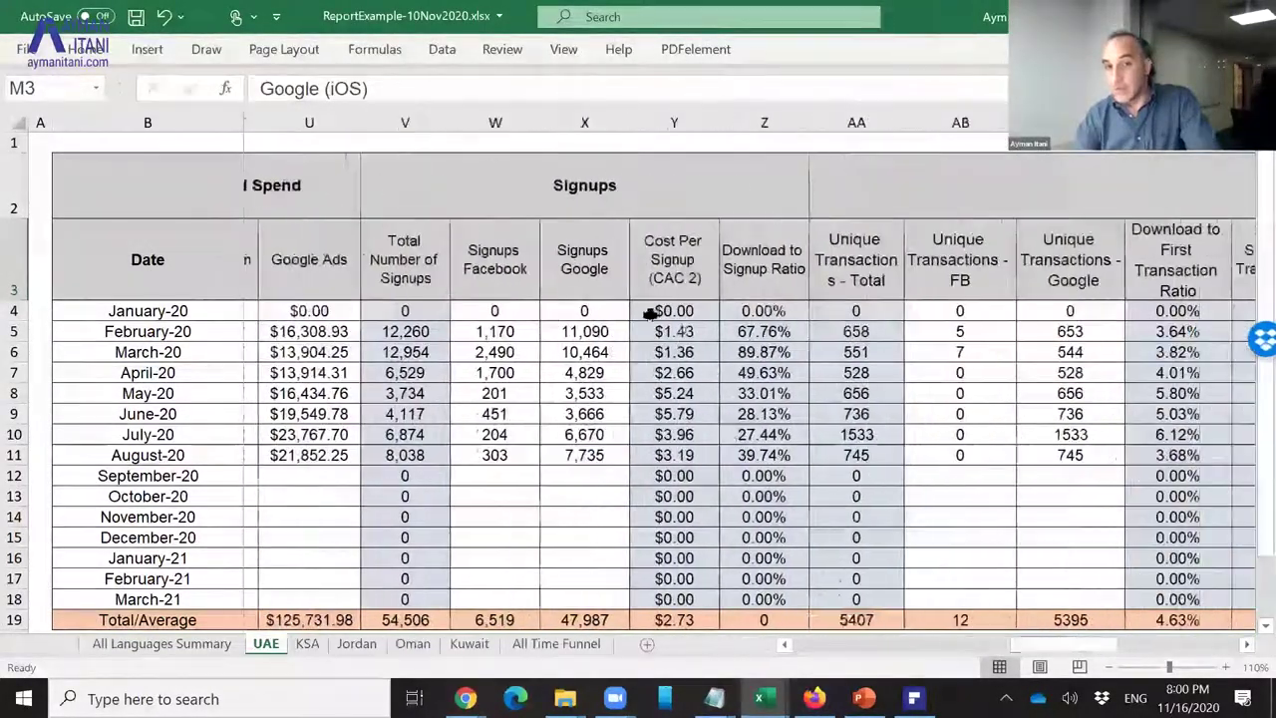
pyautogui.click(660, 283)
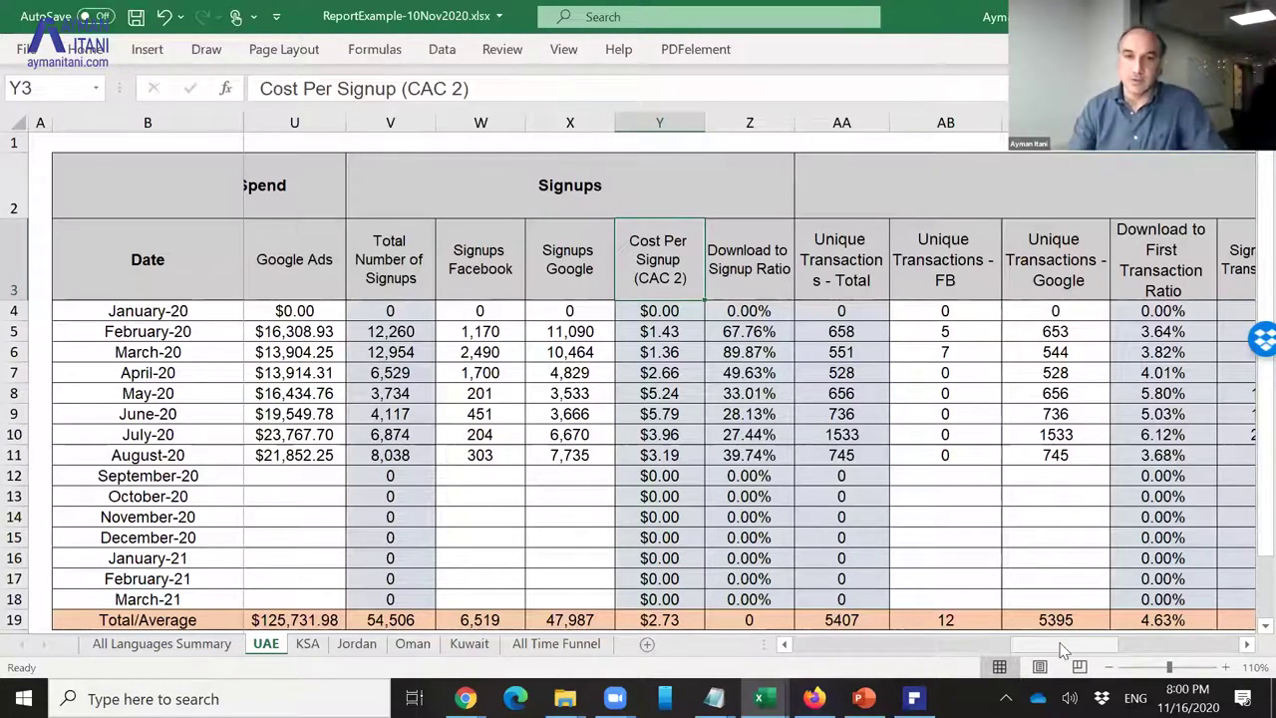
# - Examine February 2020's total downloads, total number of signups and cost per signup on the UAE sheet
pyautogui.moveTo(905, 650); pyautogui.dragTo(692, 650)
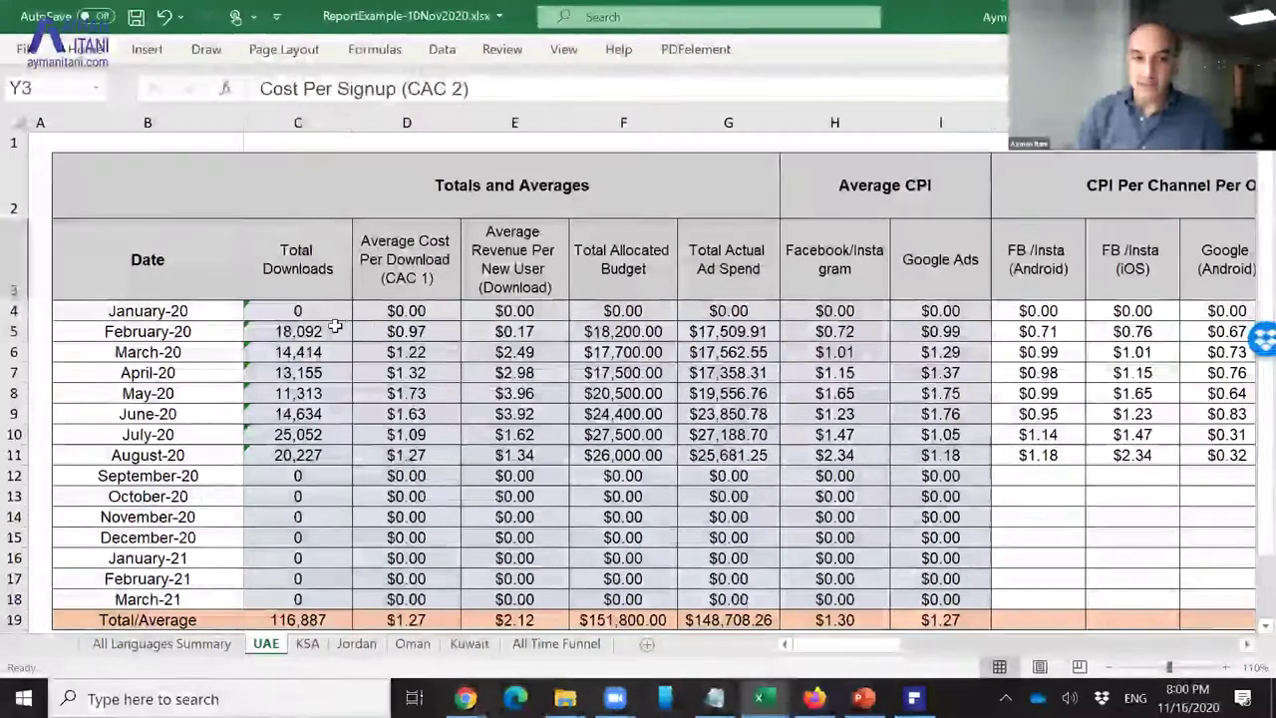
pyautogui.click(333, 330)
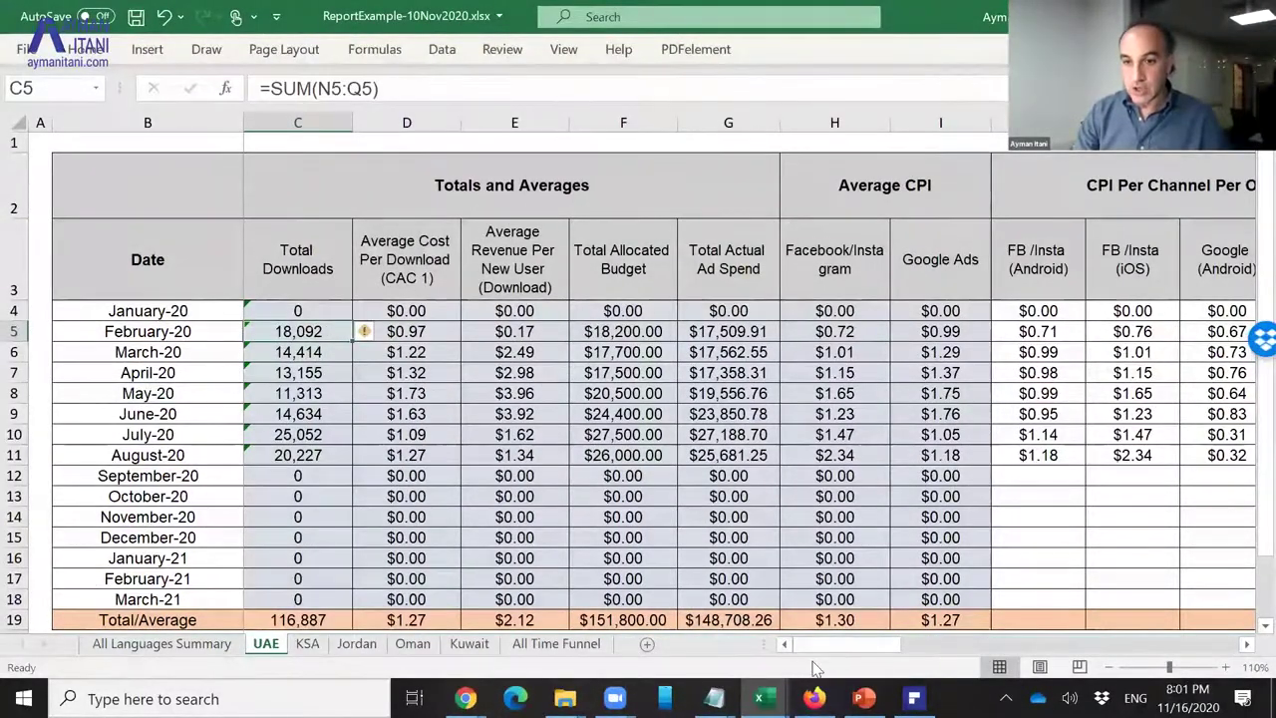
pyautogui.moveTo(828, 643); pyautogui.dragTo(992, 653)
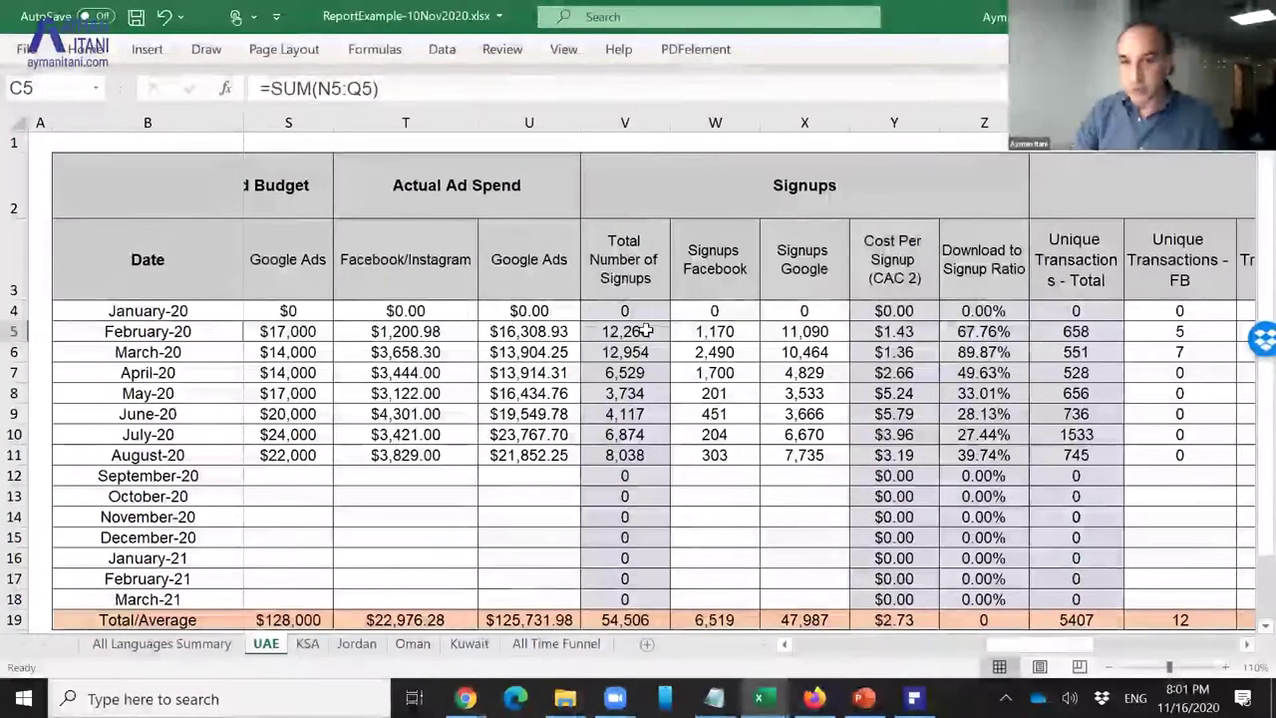
pyautogui.click(646, 330)
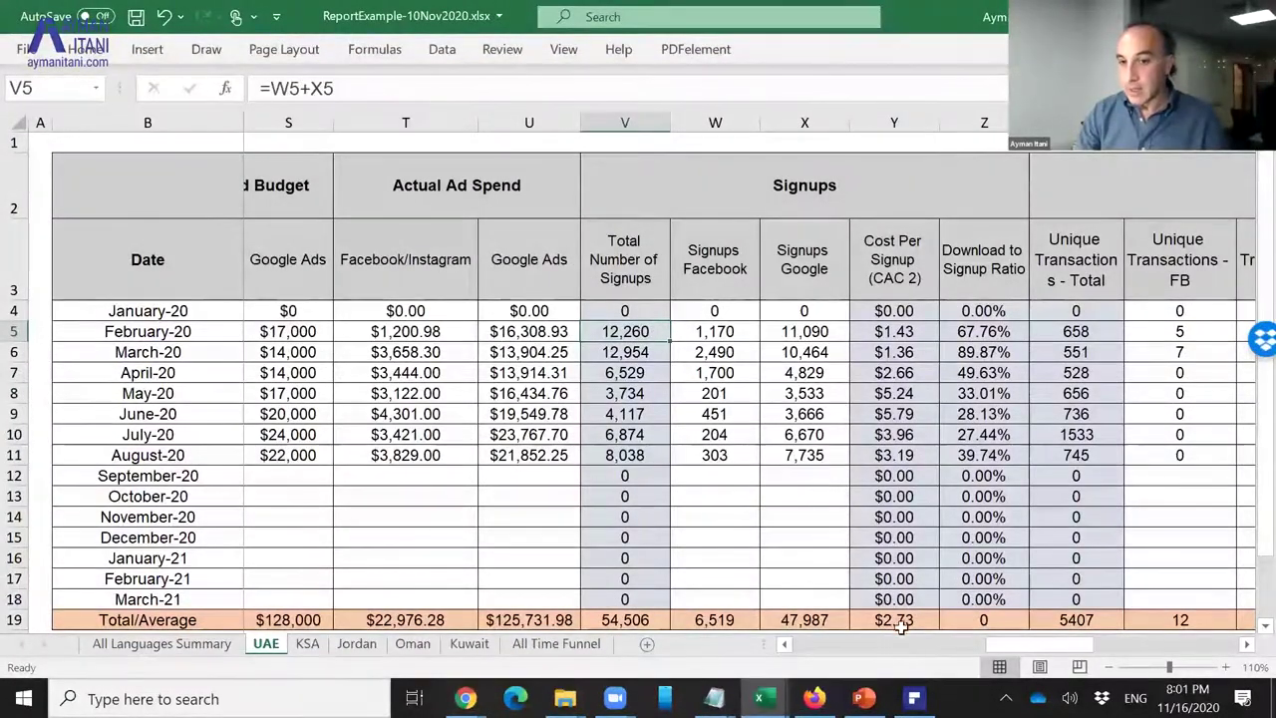
pyautogui.click(913, 330)
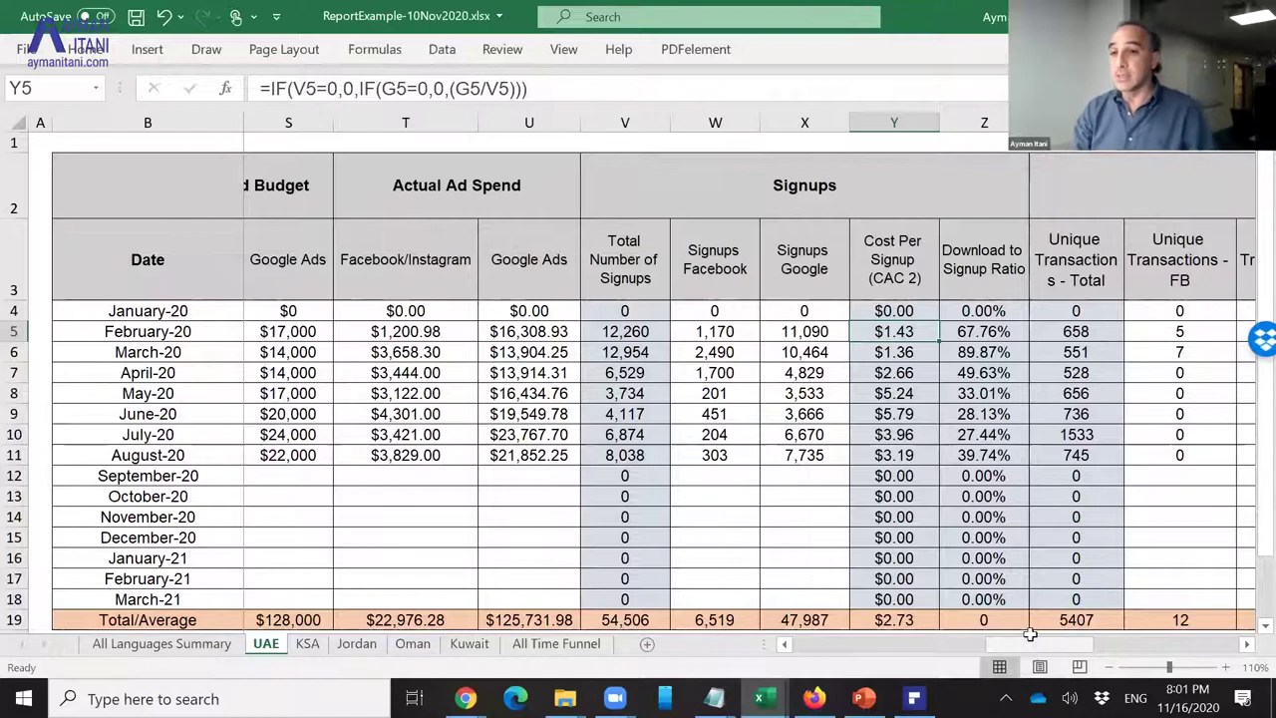
# - Examine February 2020's total unique transactions and compare its cost per signup with its cost per first transaction (CAC 3)
pyautogui.click(1076, 331)
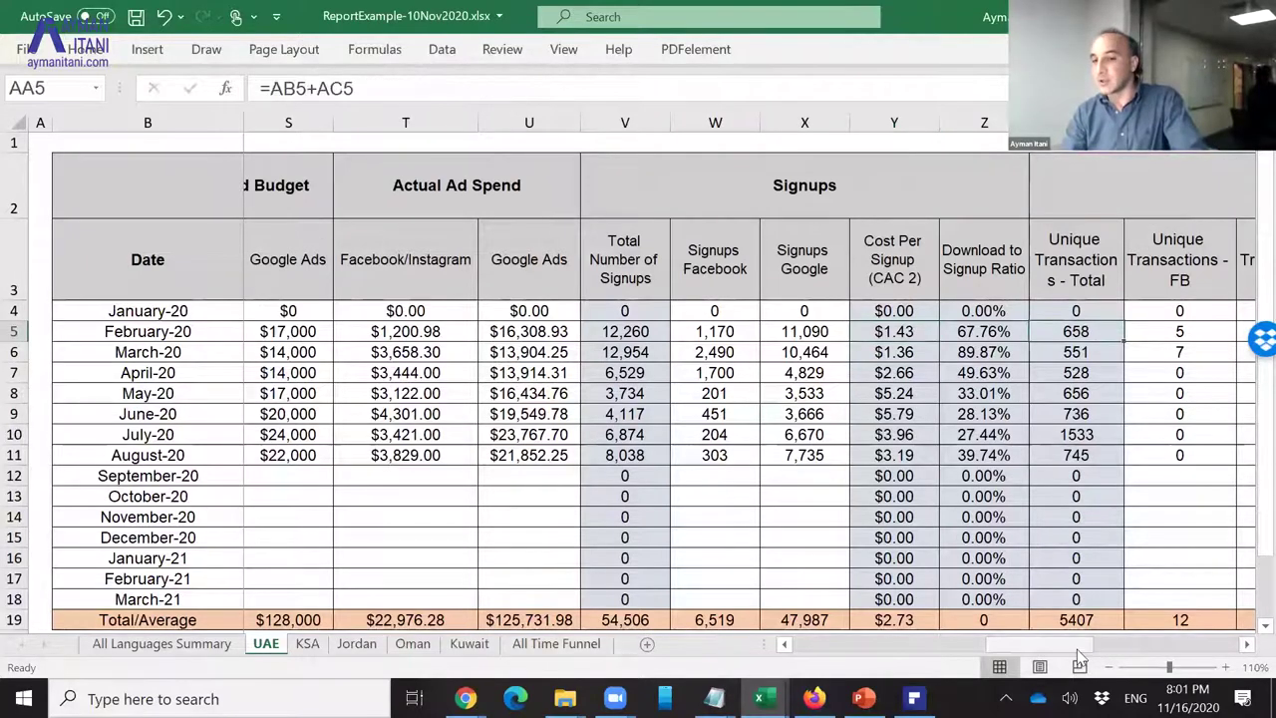
pyautogui.moveTo(1080, 658); pyautogui.dragTo(1130, 654)
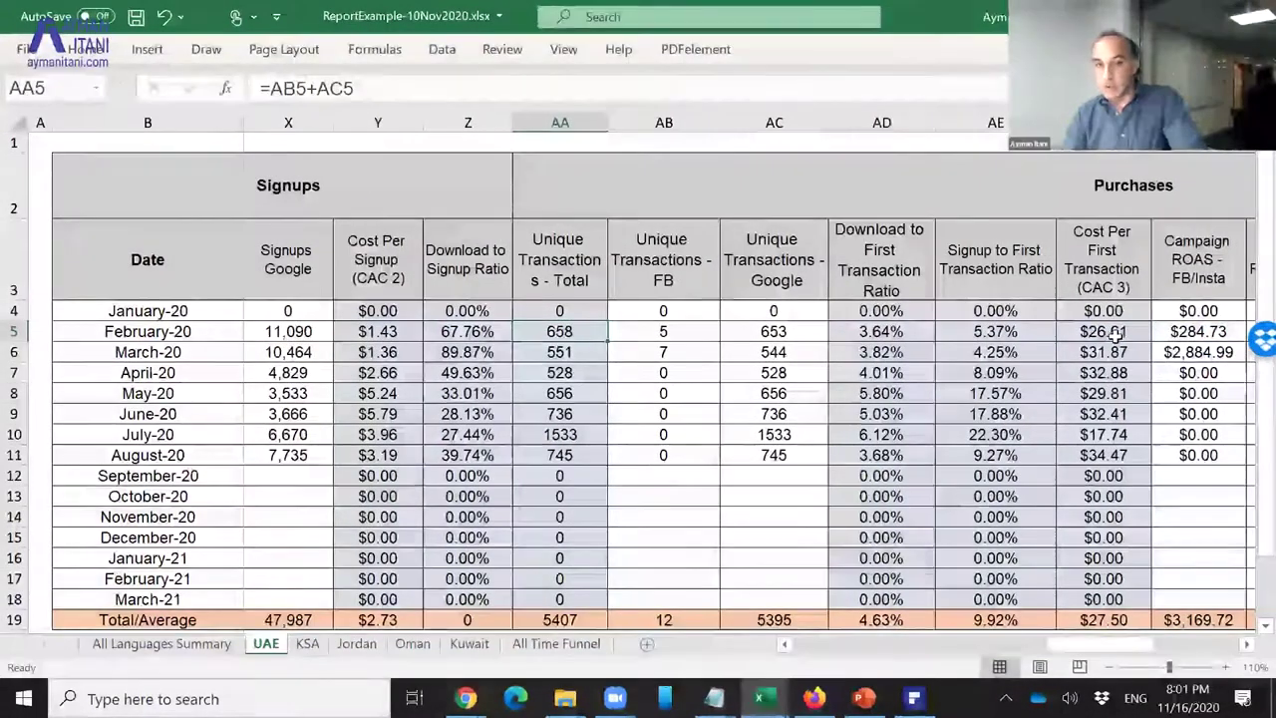
pyautogui.click(398, 333)
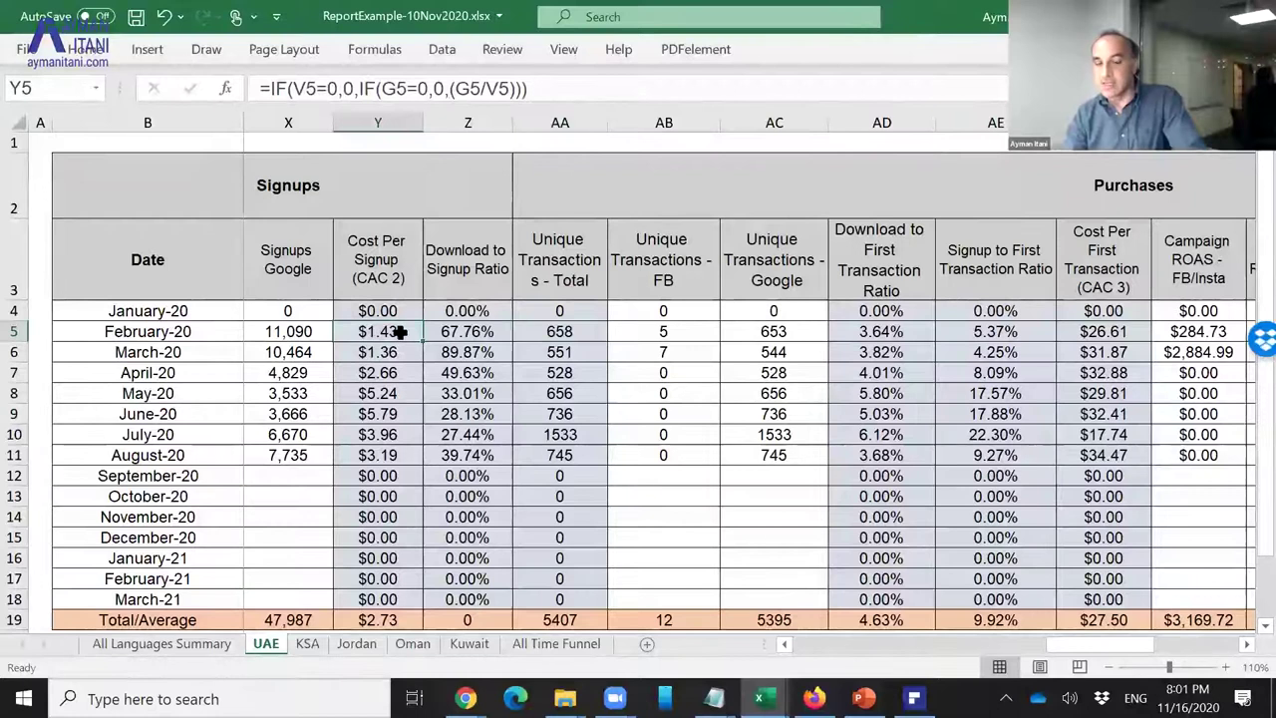
pyautogui.click(1119, 334)
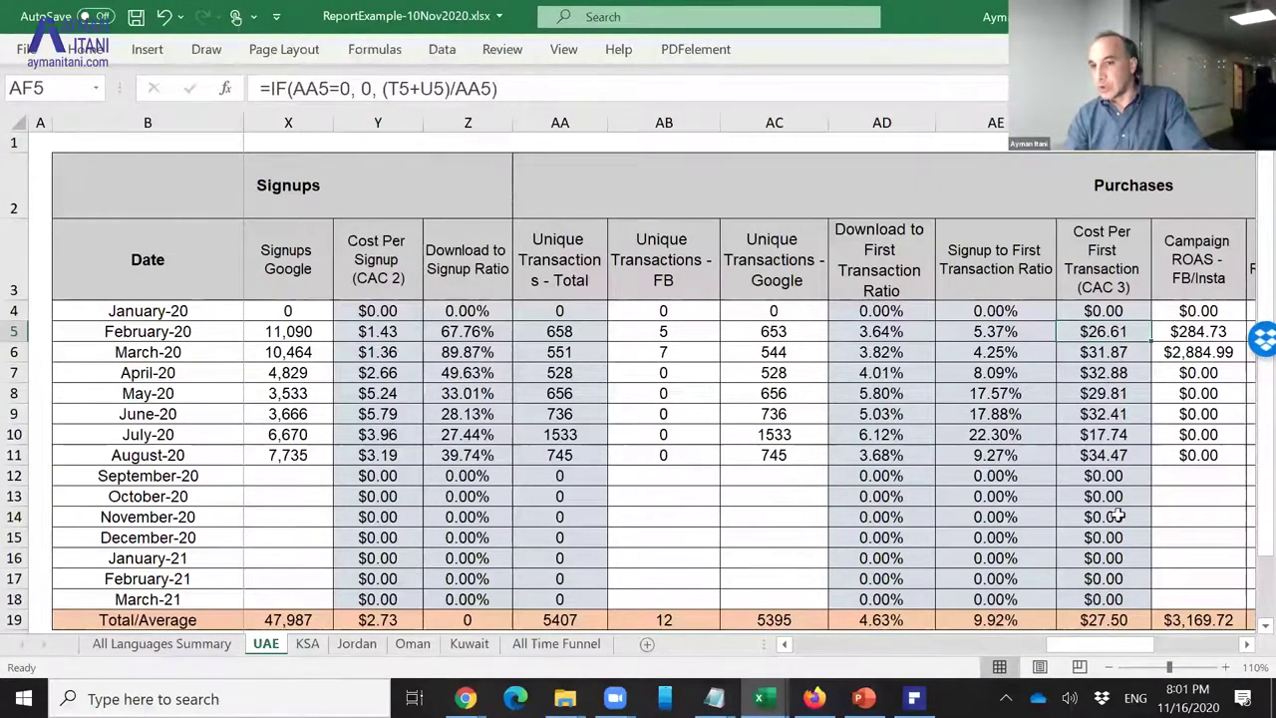
pyautogui.moveTo(1121, 643); pyautogui.dragTo(897, 644)
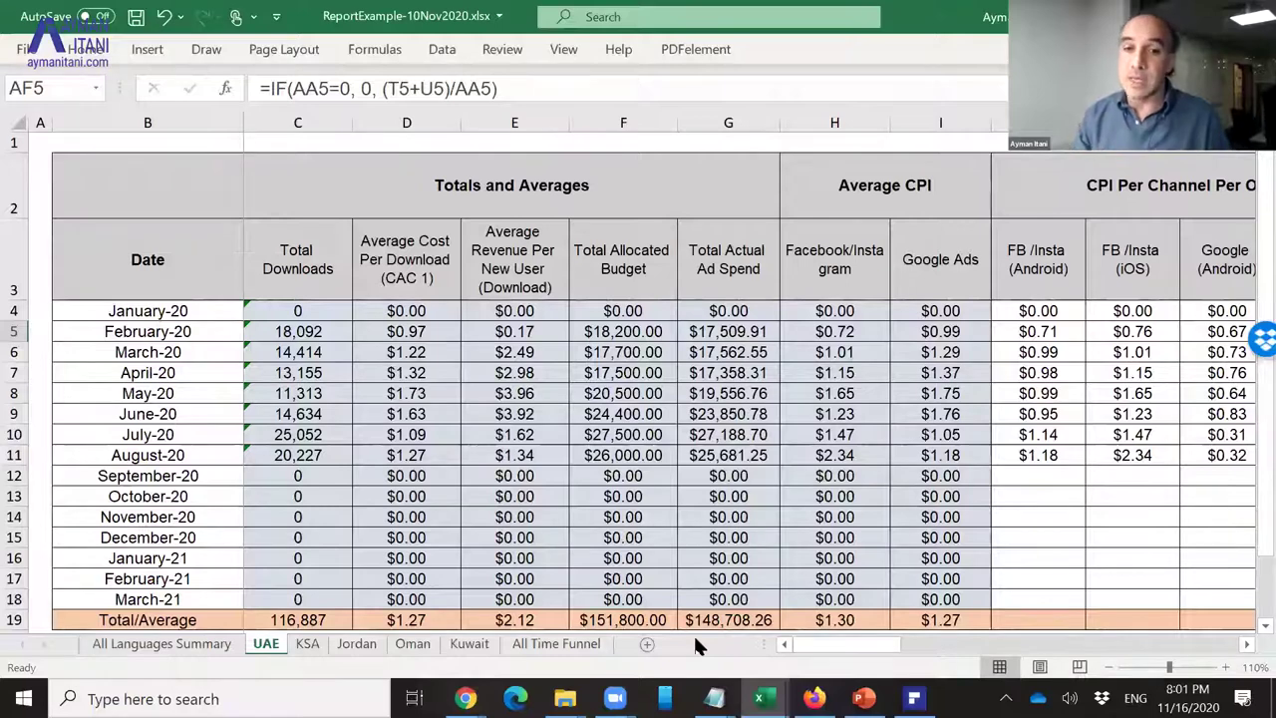
pyautogui.moveTo(842, 644)
pyautogui.mouseDown()
pyautogui.moveTo(905, 634)
pyautogui.moveTo(835, 621)
pyautogui.mouseUp()
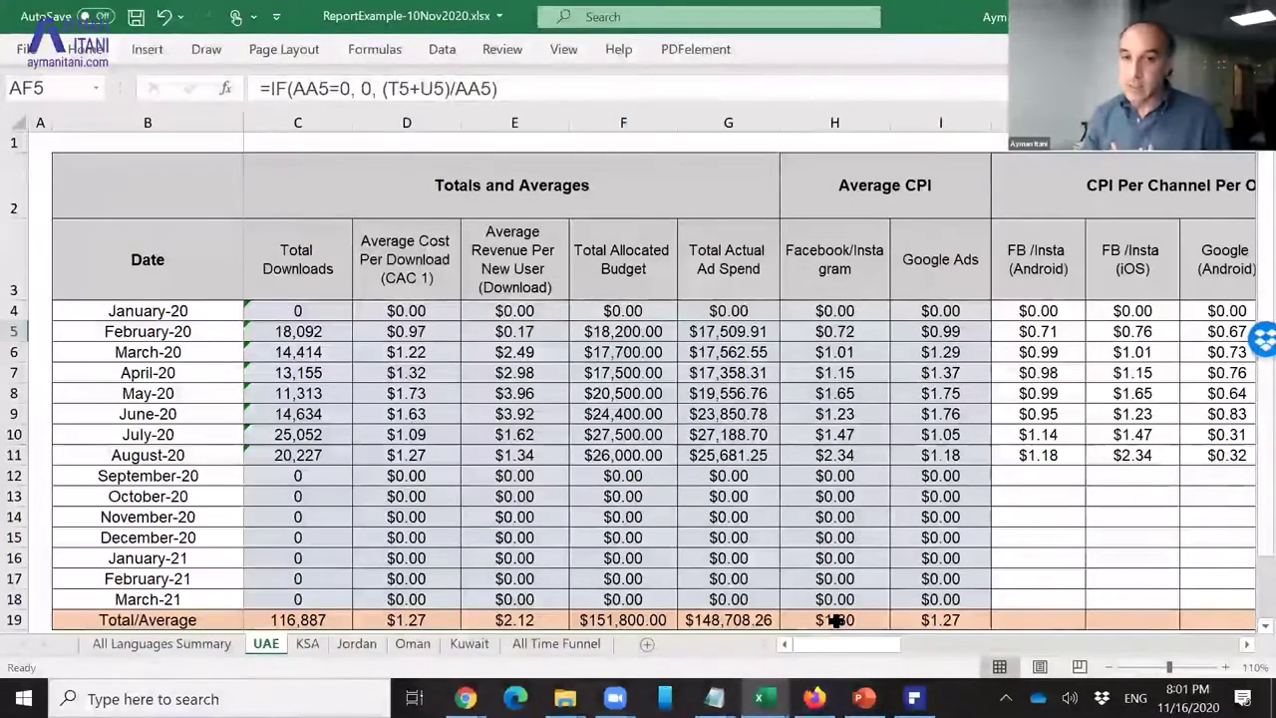
pyautogui.moveTo(842, 646)
pyautogui.mouseDown()
pyautogui.moveTo(1036, 636)
pyautogui.moveTo(830, 649)
pyautogui.mouseUp()
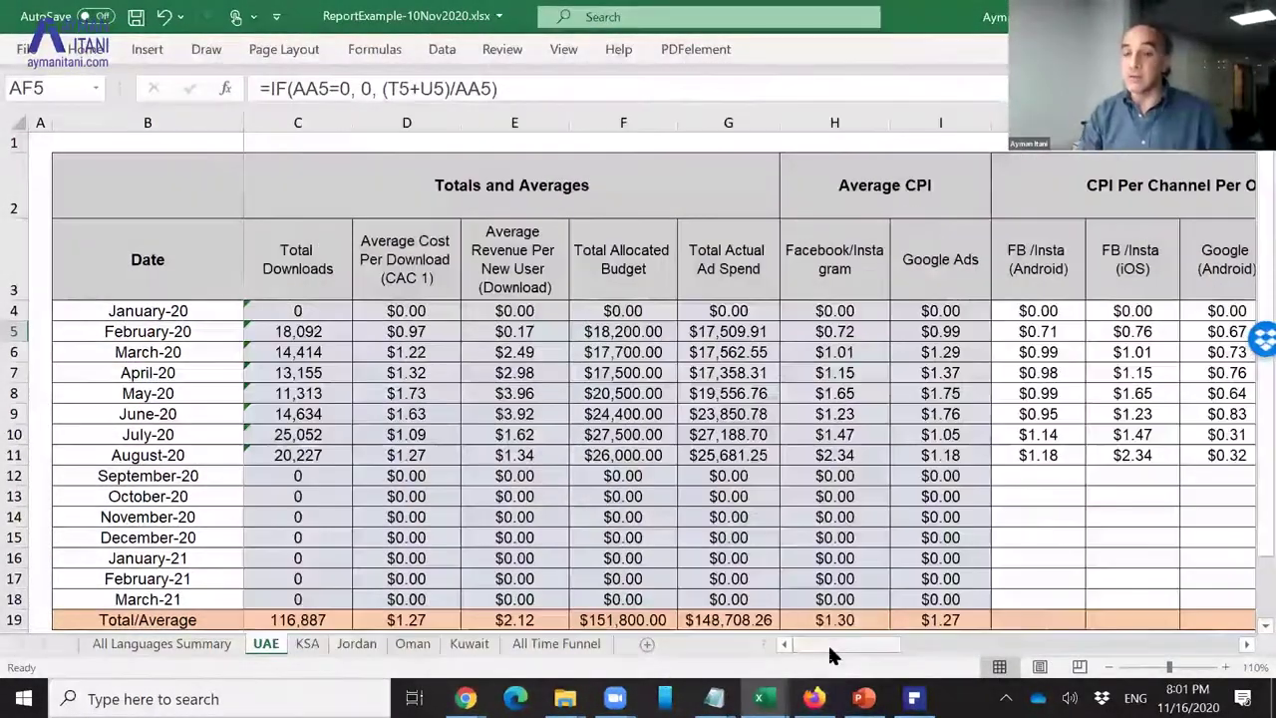